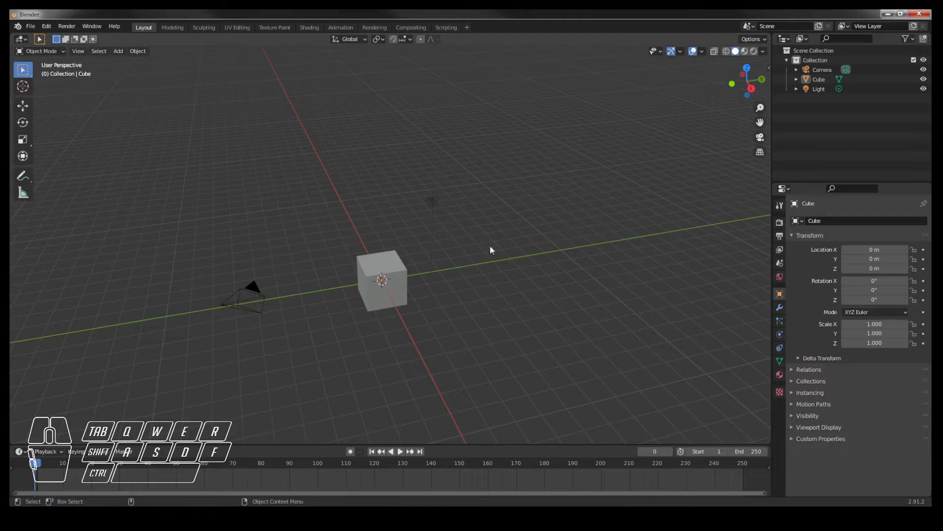
Delete the default camera, cube and light from the scene.
{"action": "mouse_move", "coordinate": [505, 264]}
{"action": "middle_mouse_down"}
{"action": "mouse_move", "coordinate": [501, 275]}
{"action": "mouse_move", "coordinate": [513, 277]}
{"action": "mouse_move", "coordinate": [506, 257]}
{"action": "middle_mouse_up"}
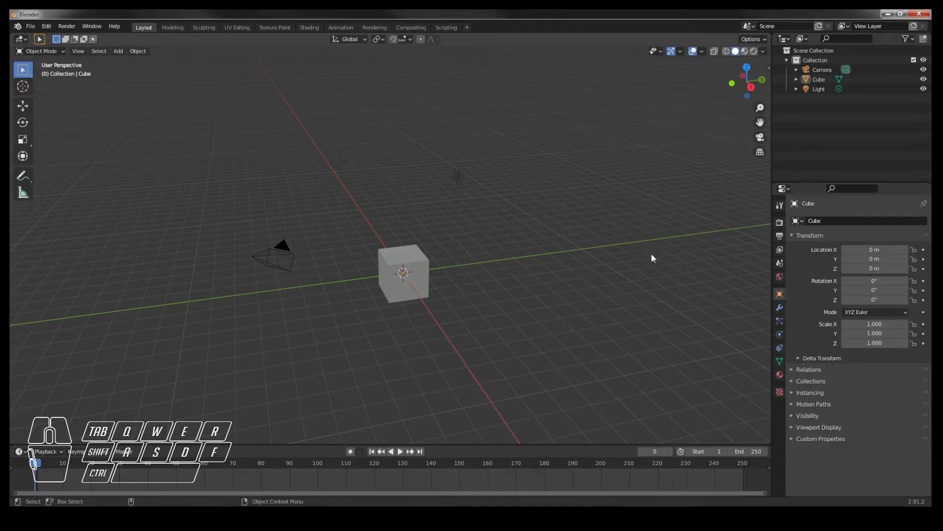
{"action": "left_click_drag", "start_coordinate": [220, 132], "coordinate": [512, 344]}
{"action": "key", "text": "Delete"}
Add a UV sphere mesh at the world origin.
{"action": "middle_click_drag", "start_coordinate": [443, 316], "coordinate": [381, 276]}
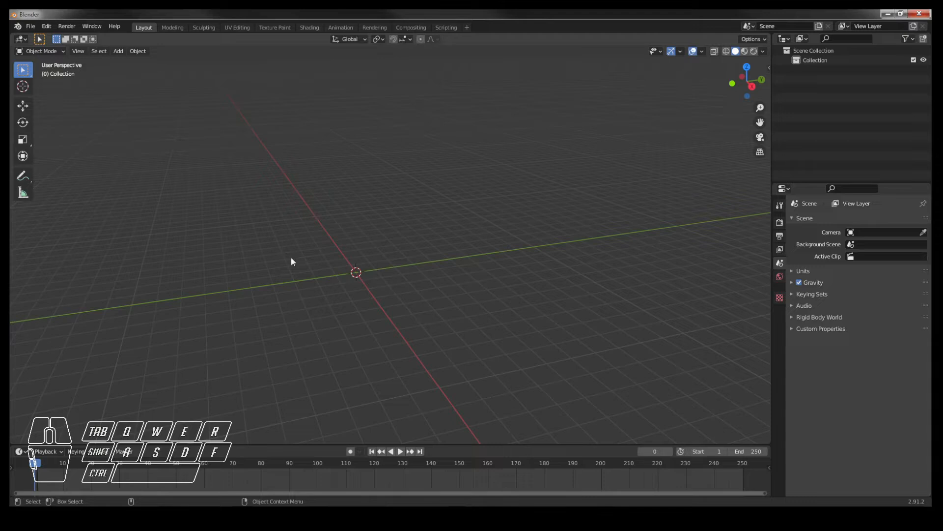
{"action": "key", "text": "shift+a"}
{"action": "mouse_move", "coordinate": [299, 254]}
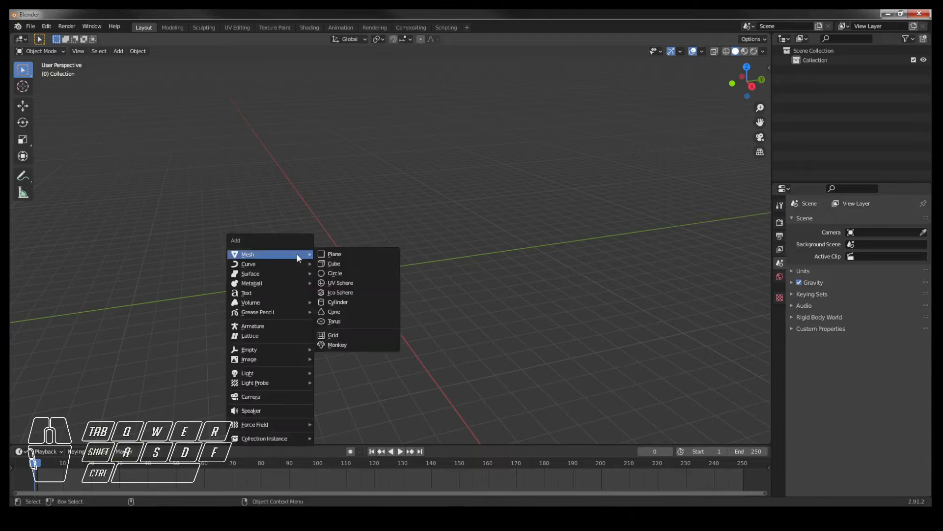
{"action": "left_click", "coordinate": [324, 282]}
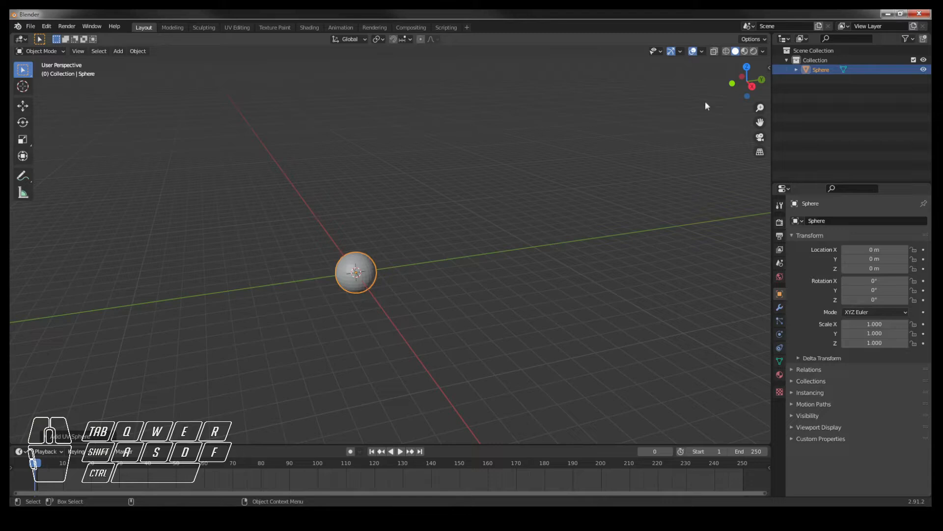
Set the sphere's X, Y and Z dimensions to 6 m.
{"action": "left_click", "coordinate": [768, 67]}
{"action": "left_click", "coordinate": [738, 215]}
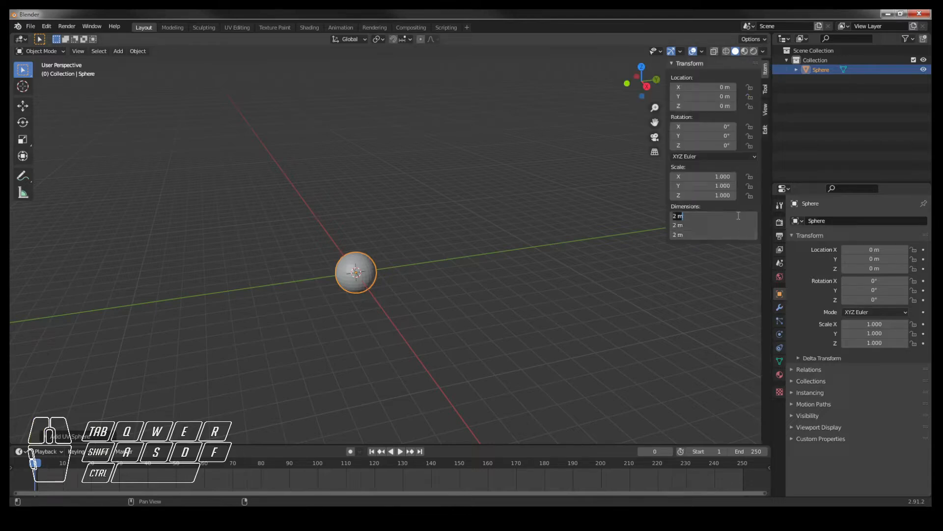
{"action": "type", "text": "6"}
{"action": "key", "text": "Return"}
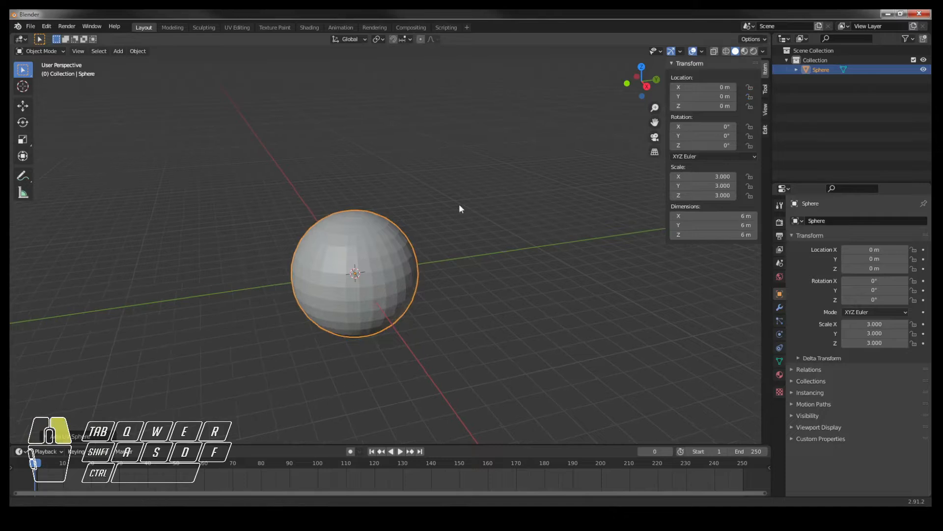
Add a Subdivision modifier with viewport level 1 to the sphere and shade it smooth.
{"action": "right_click", "coordinate": [405, 249]}
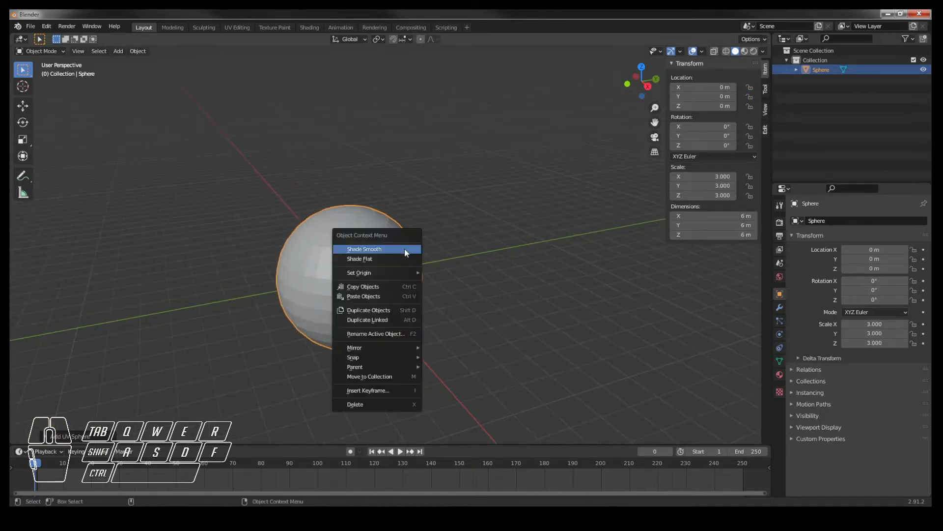
{"action": "key", "text": "ctrl+2"}
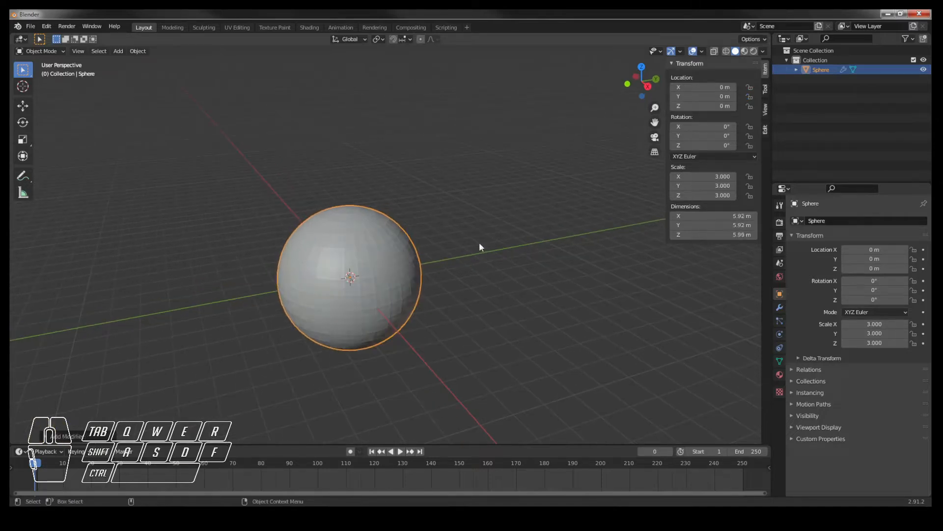
{"action": "left_click", "coordinate": [779, 307]}
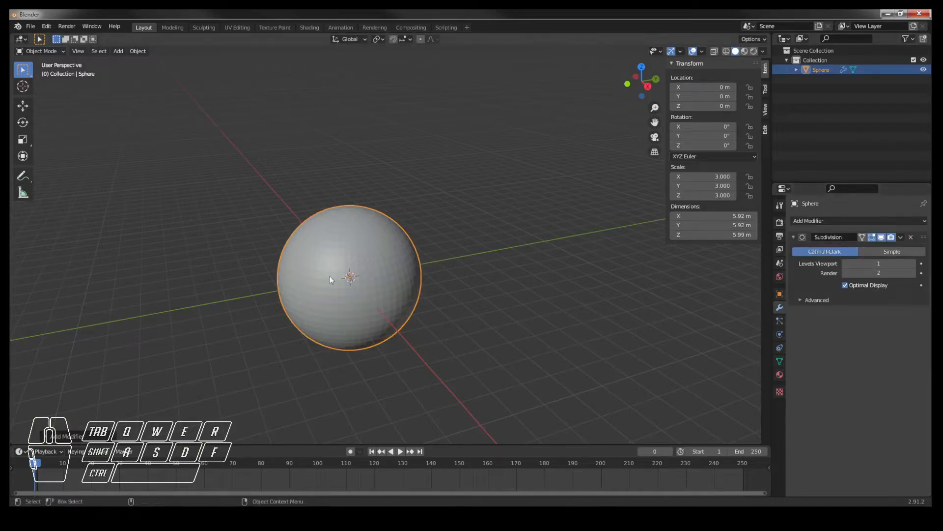
{"action": "right_click", "coordinate": [382, 264]}
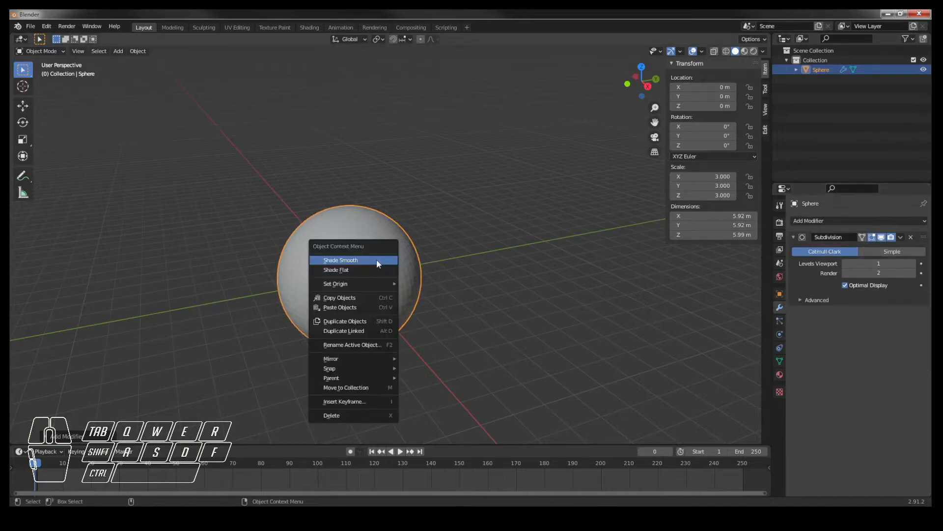
{"action": "left_click", "coordinate": [376, 260]}
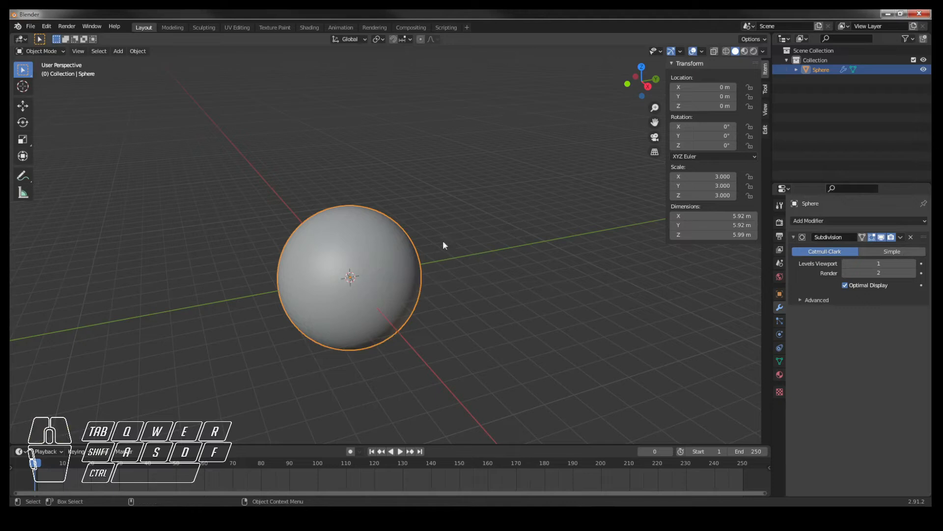
Set the Subdivision modifier's viewport level to 0 and shade the sphere flat.
{"action": "left_click", "coordinate": [846, 264]}
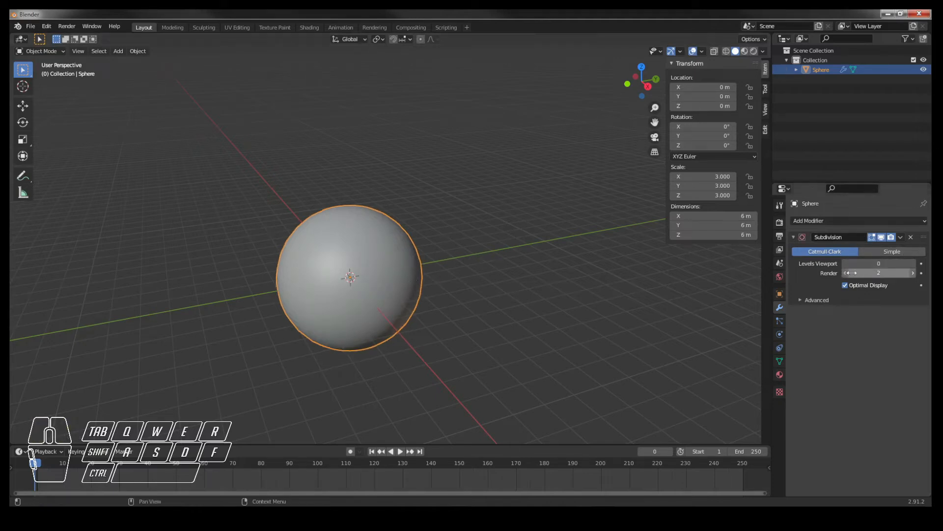
{"action": "left_click", "coordinate": [847, 263]}
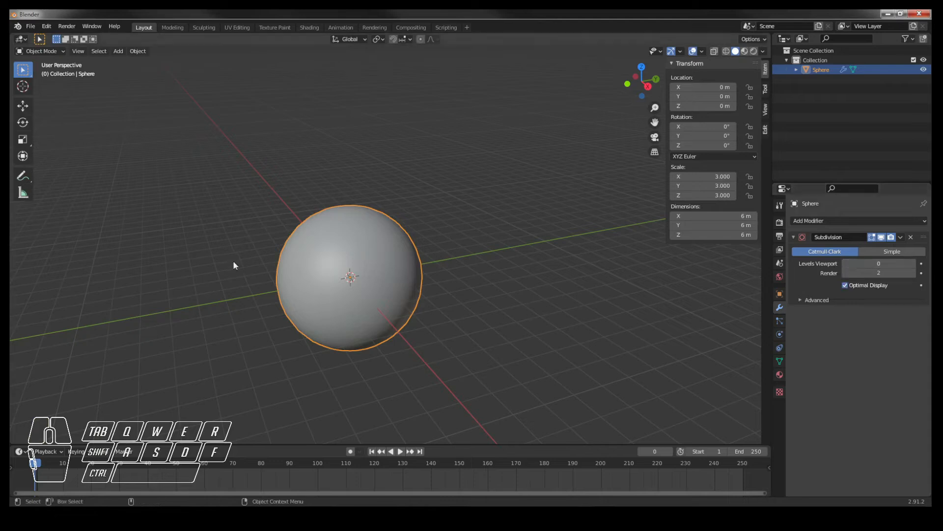
{"action": "right_click", "coordinate": [359, 260]}
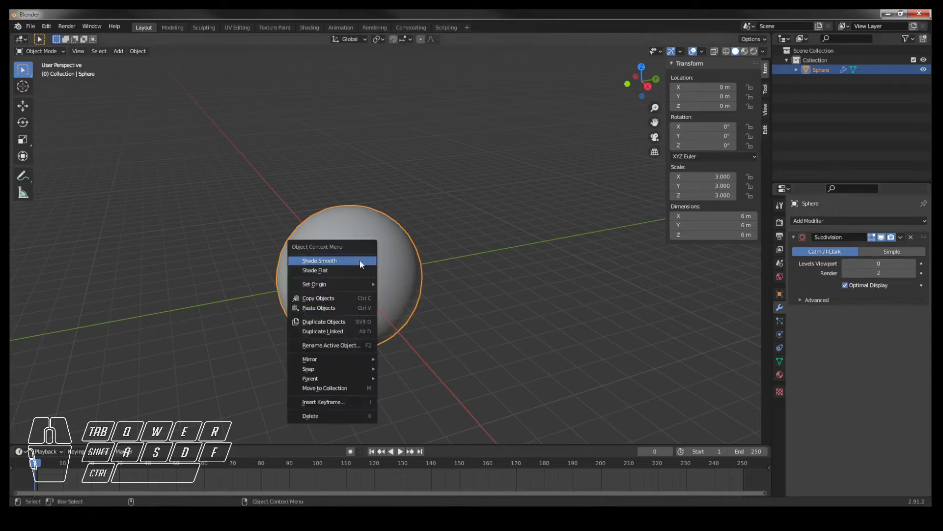
{"action": "left_click", "coordinate": [326, 272]}
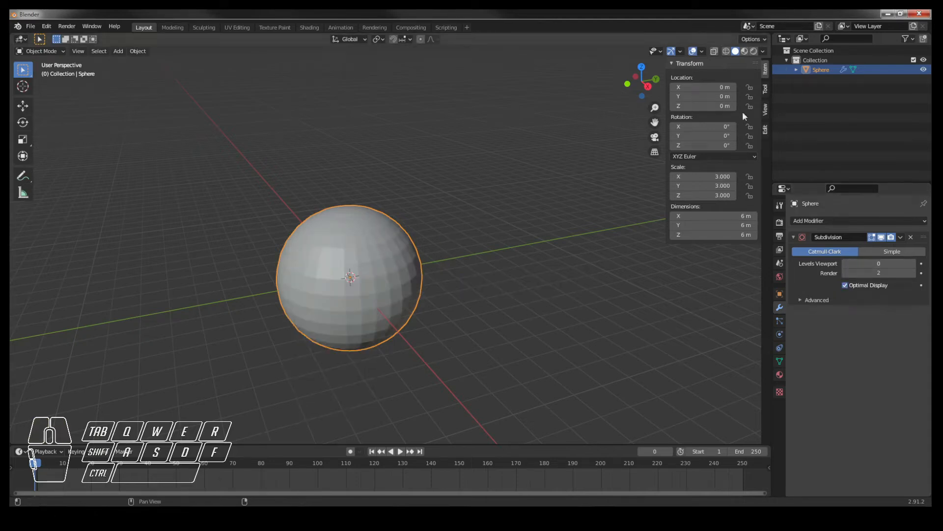
Rotate the sphere 90° about the Y axis.
{"action": "middle_click_drag", "start_coordinate": [461, 292], "coordinate": [402, 246], "text": "shift"}
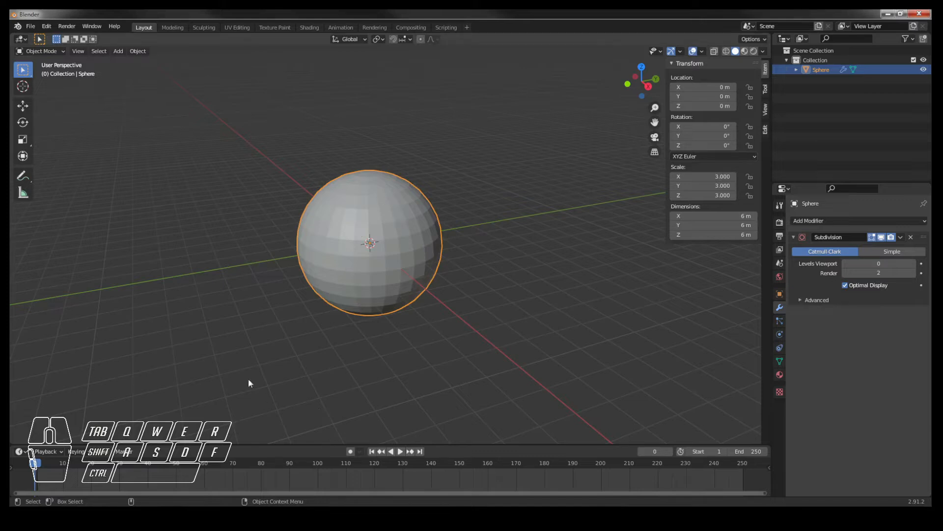
{"action": "middle_click_drag", "start_coordinate": [514, 341], "coordinate": [435, 283]}
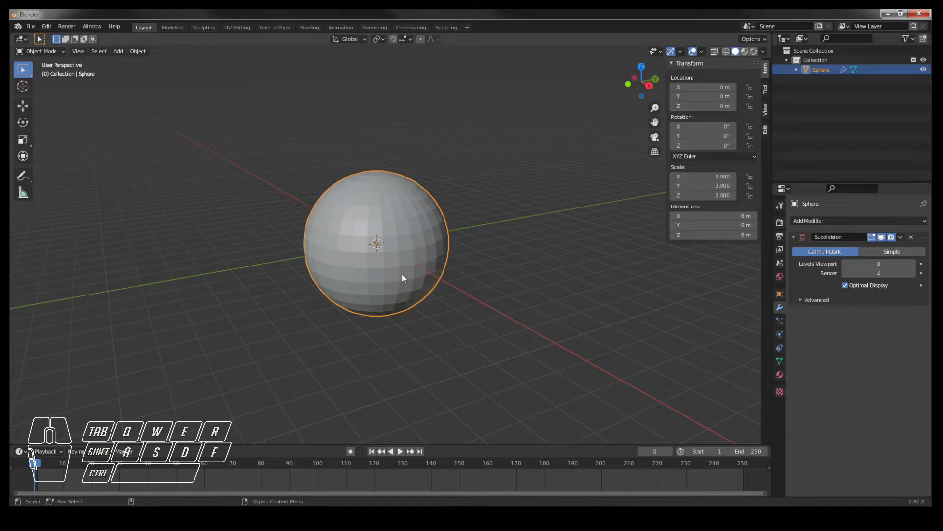
{"action": "left_click", "coordinate": [708, 136]}
{"action": "type", "text": "90"}
{"action": "key", "text": "Return"}
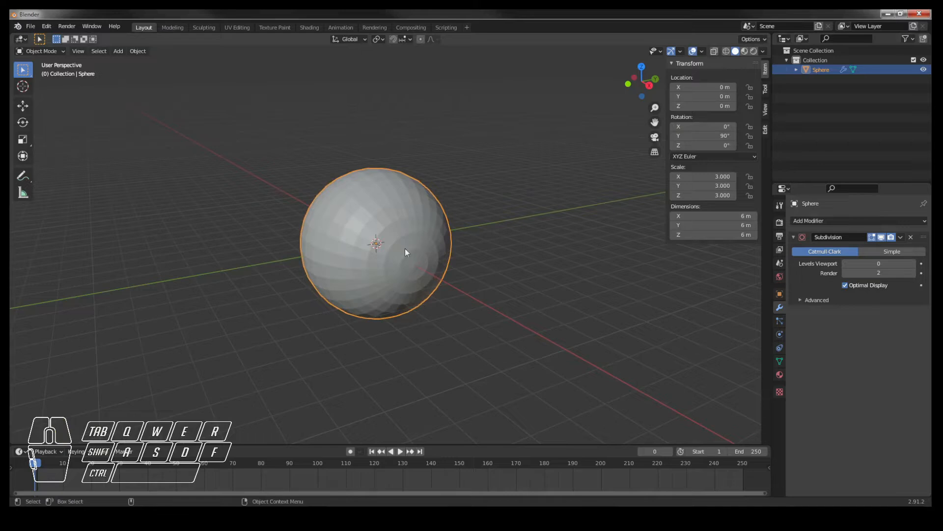
Set the Subdivision modifier's viewport level to 1 and shade the sphere smooth.
{"action": "left_click", "coordinate": [914, 263]}
{"action": "right_click", "coordinate": [396, 193]}
{"action": "left_click", "coordinate": [361, 185]}
{"action": "right_click_drag", "start_coordinate": [467, 263], "coordinate": [506, 281], "text": "alt"}
{"action": "left_click_drag", "start_coordinate": [506, 282], "coordinate": [487, 305], "text": "alt"}
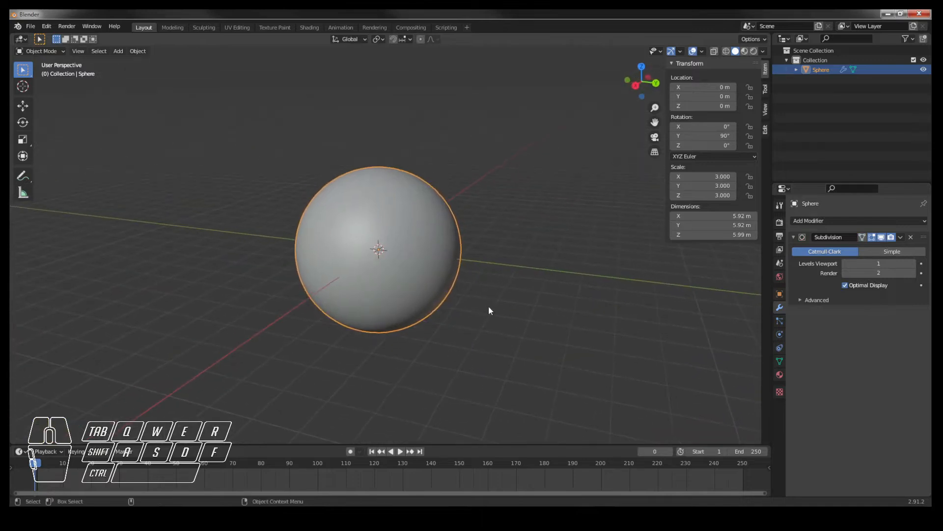
{"action": "key", "text": "Right"}
{"action": "middle_click_drag", "start_coordinate": [440, 172], "coordinate": [459, 146], "text": "shift"}
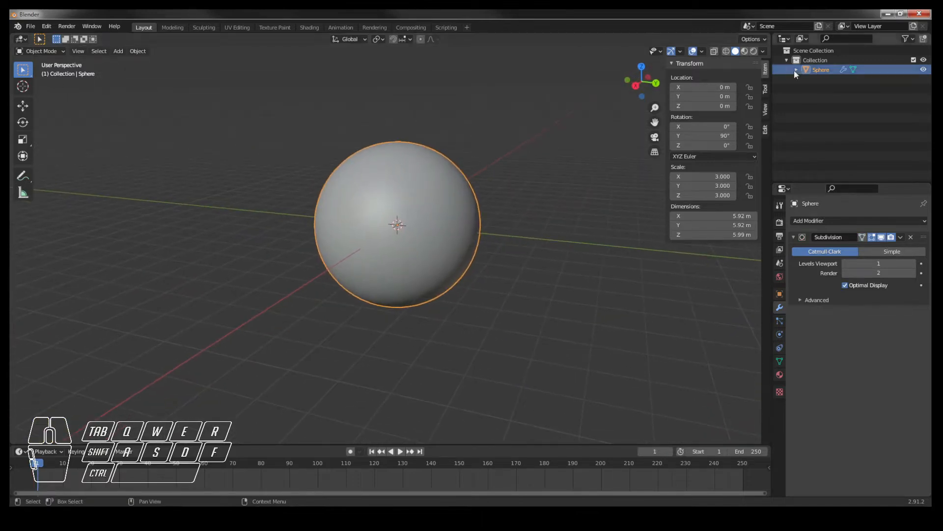
Switch to the Texture Paint workspace and create a new material for the sphere.
{"action": "left_click", "coordinate": [266, 29]}
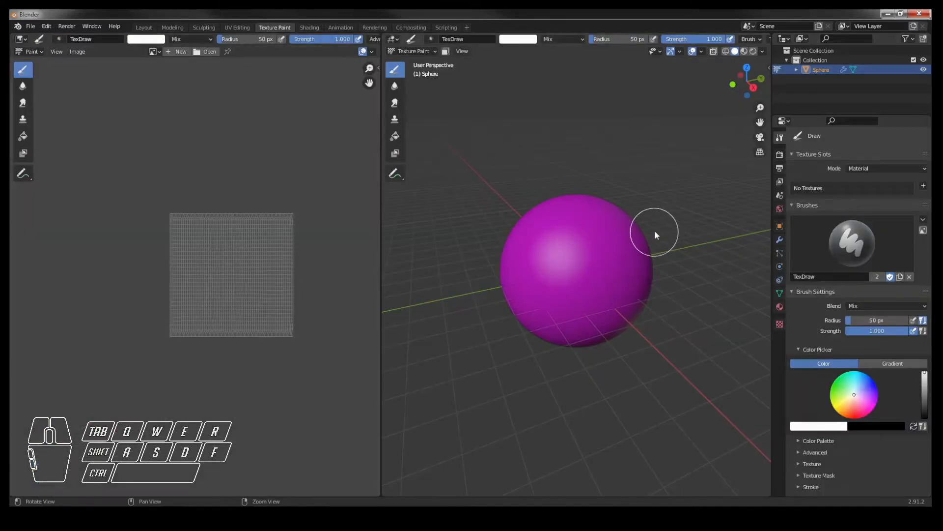
{"action": "middle_click_drag", "start_coordinate": [647, 234], "coordinate": [597, 226], "text": "shift"}
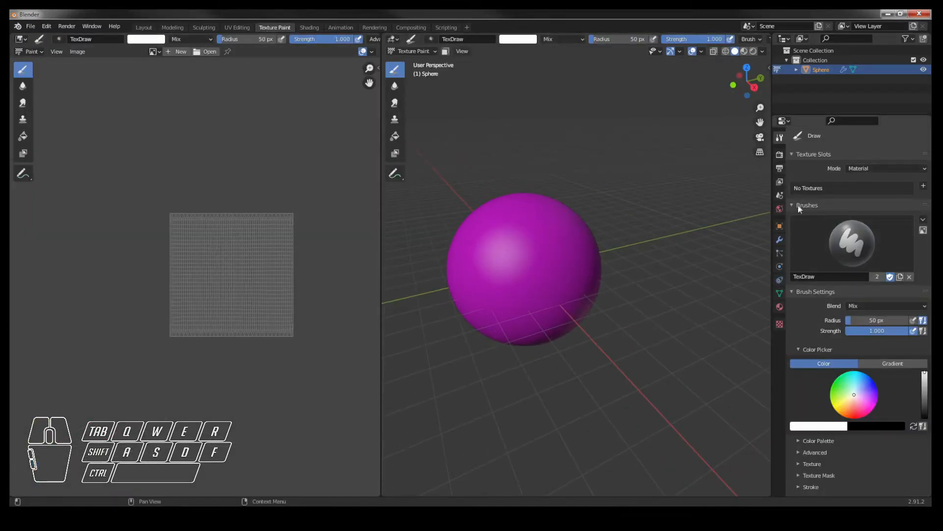
{"action": "left_click", "coordinate": [780, 307]}
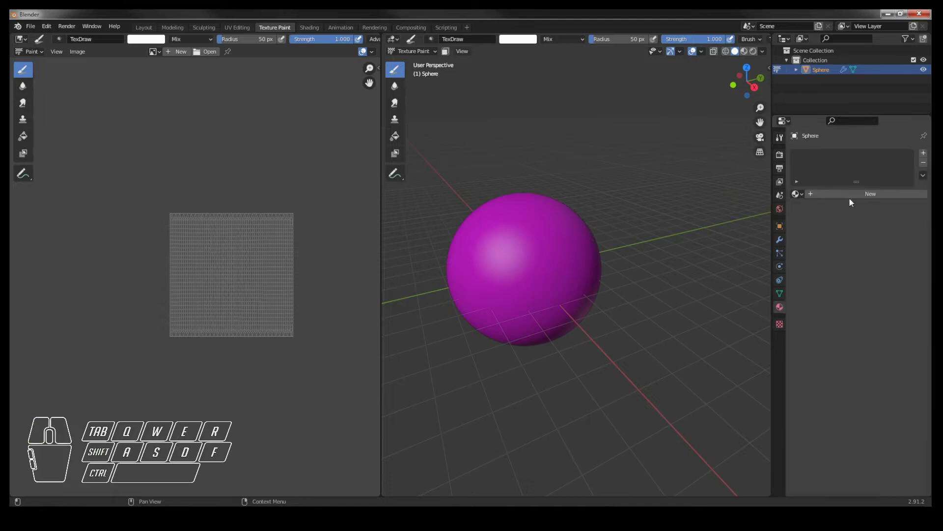
{"action": "left_click", "coordinate": [849, 194]}
Rename the sphere's new material to MATERIAL OJO.
{"action": "left_click", "coordinate": [848, 193]}
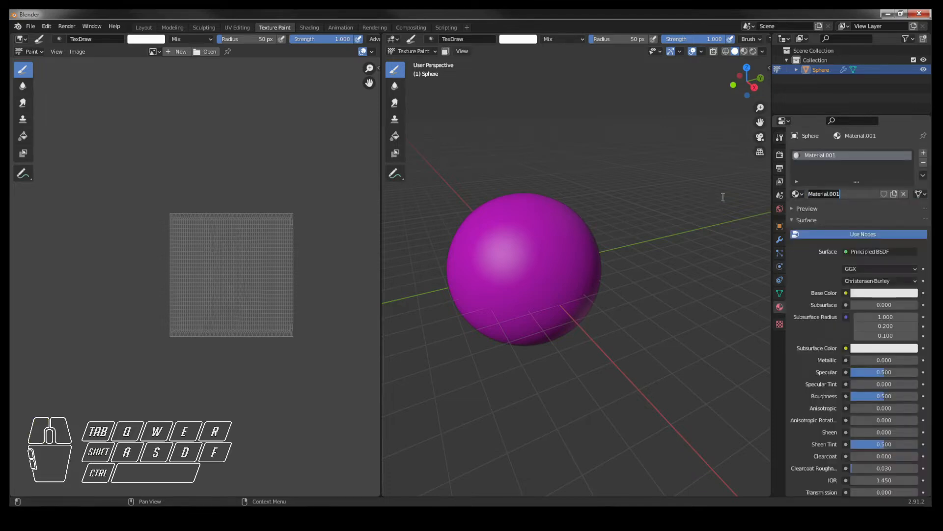
{"action": "type", "text": "mata"}
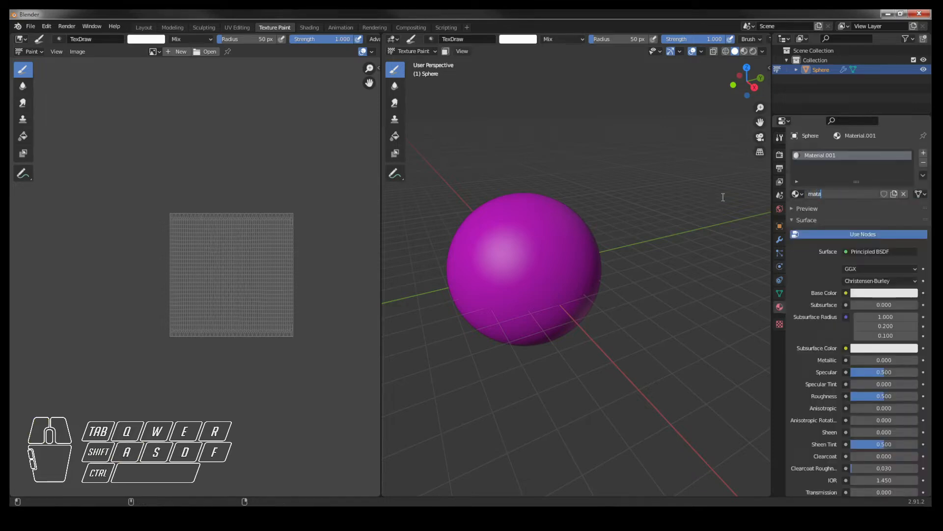
{"action": "key", "text": "BackSpace"}
{"action": "key", "text": "BackSpace"}
{"action": "key", "text": "BackSpace"}
{"action": "key", "text": "BackSpace"}
{"action": "type", "text": "MAE"}
{"action": "key", "text": "BackSpace"}
{"action": "type", "text": "TERIAL OJO"}
{"action": "key", "text": "Return"}
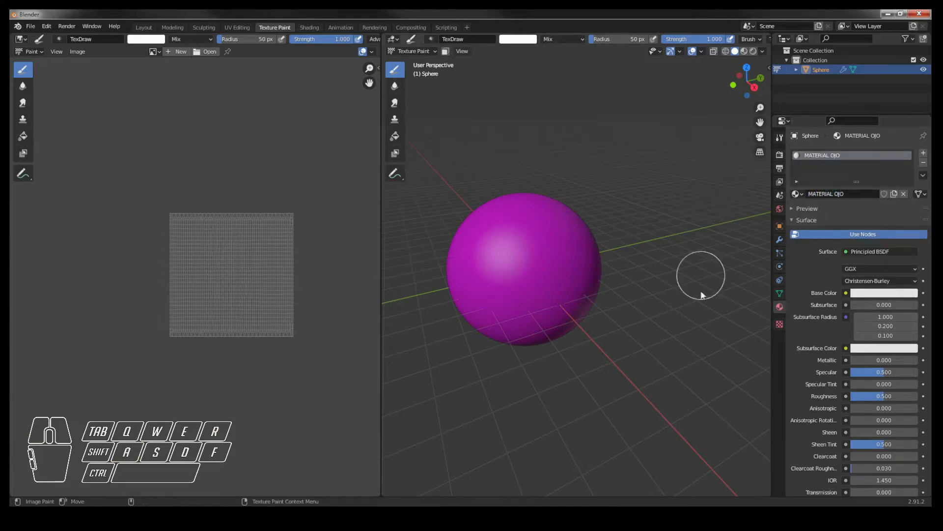
Assign an Image Texture to the material's Base Color.
{"action": "left_click", "coordinate": [846, 293]}
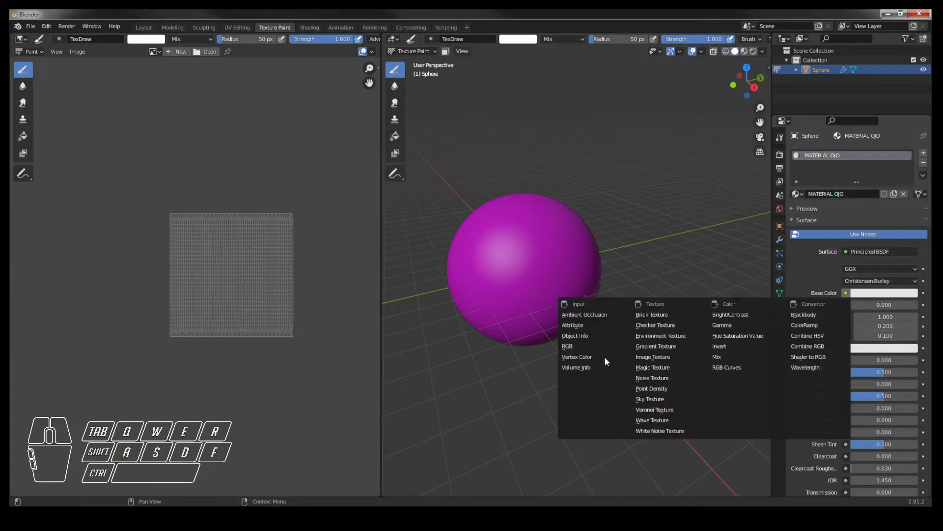
{"action": "left_click", "coordinate": [639, 357]}
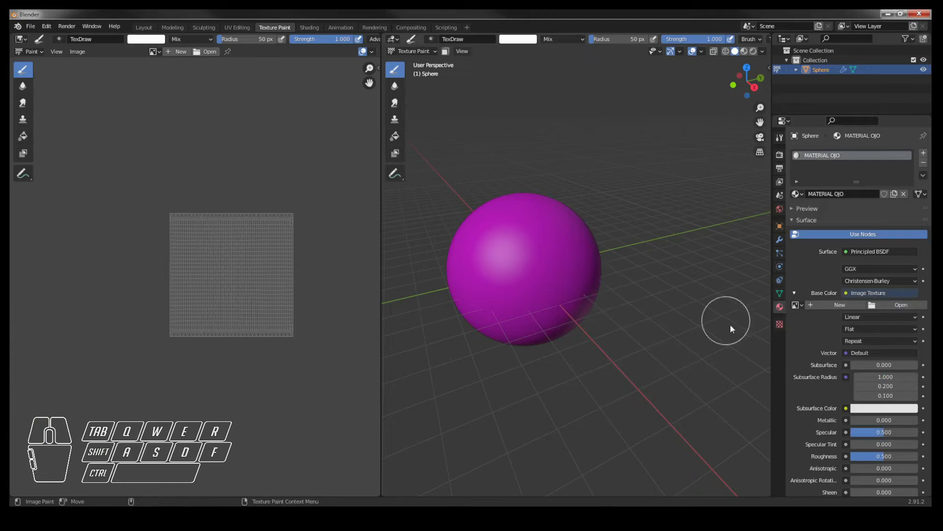
{"action": "middle_click_drag", "start_coordinate": [732, 325], "coordinate": [655, 275]}
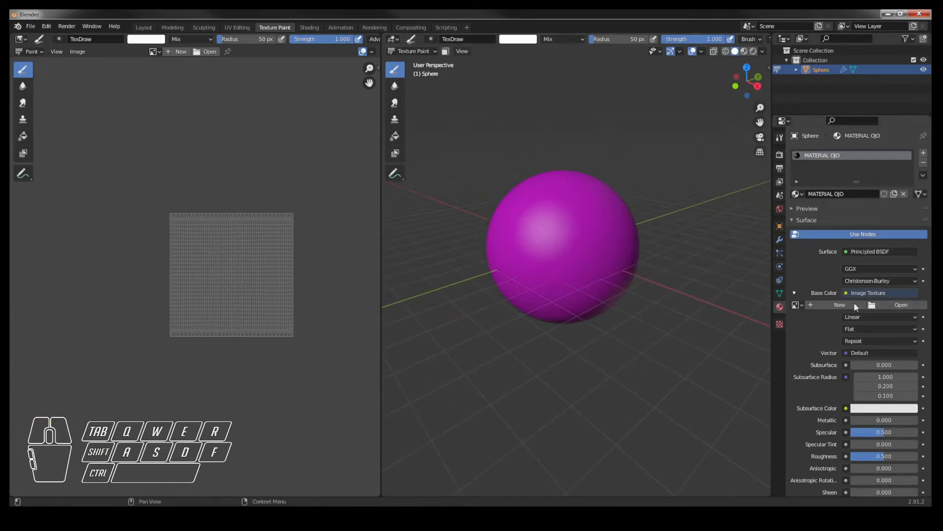
Create a new 2048 × 2048 px image named TEXTURA OJO for the Base Color texture.
{"action": "left_click", "coordinate": [824, 303]}
{"action": "left_click", "coordinate": [833, 322]}
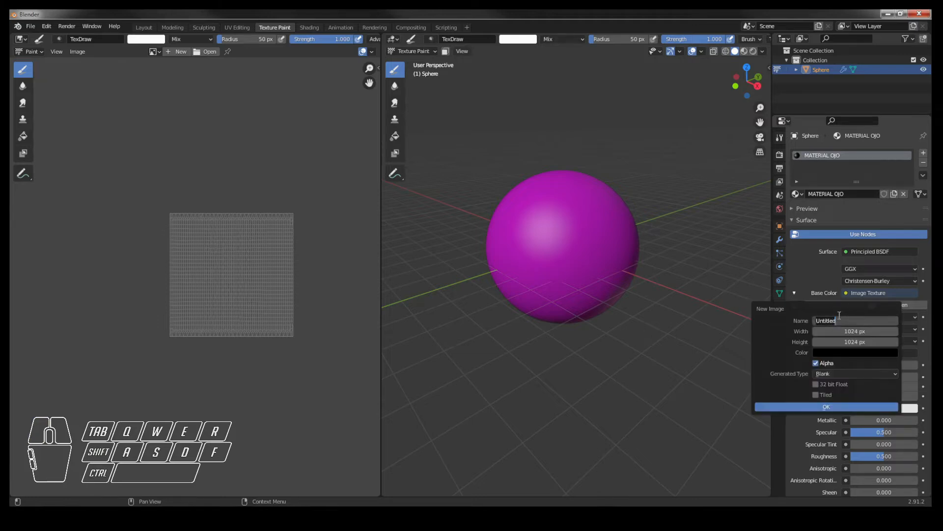
{"action": "type", "text": "TEXTURA OJO"}
{"action": "key", "text": "Tab"}
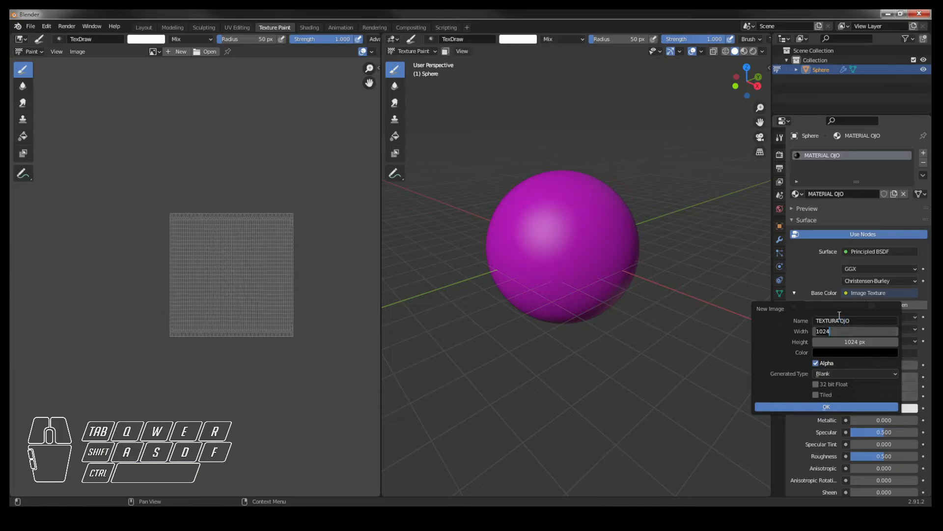
{"action": "type", "text": "2048"}
{"action": "key", "text": "Tab"}
{"action": "type", "text": "2048"}
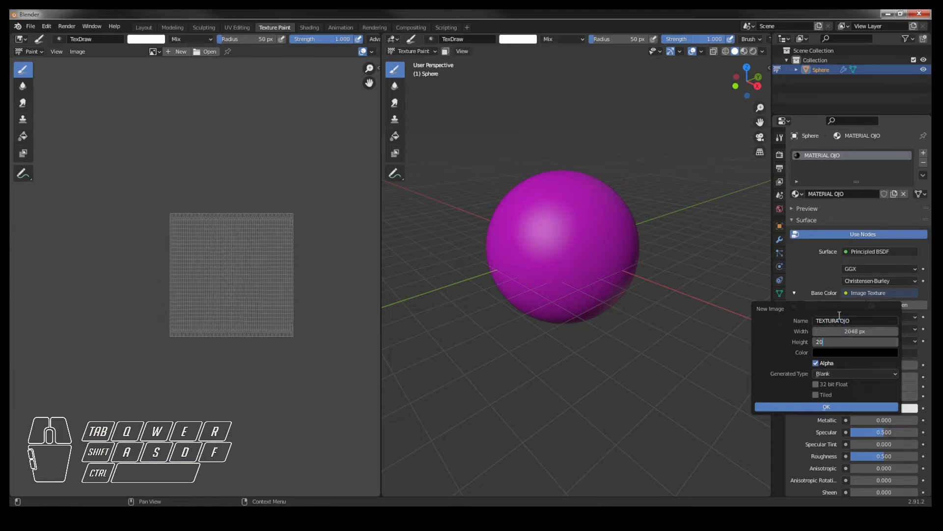
{"action": "key", "text": "Return"}
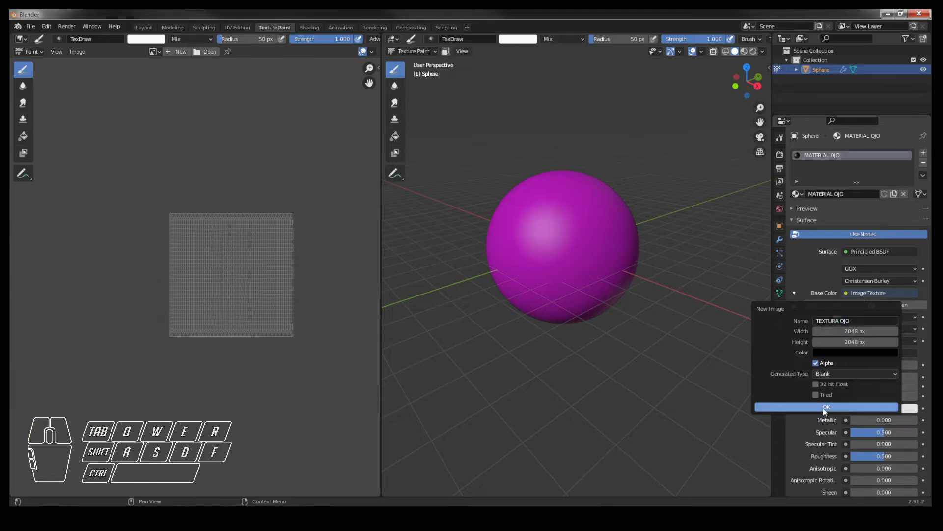
{"action": "left_click", "coordinate": [826, 407]}
{"action": "scroll", "coordinate": [603, 294], "scroll_direction": "up", "scroll_amount": 2}
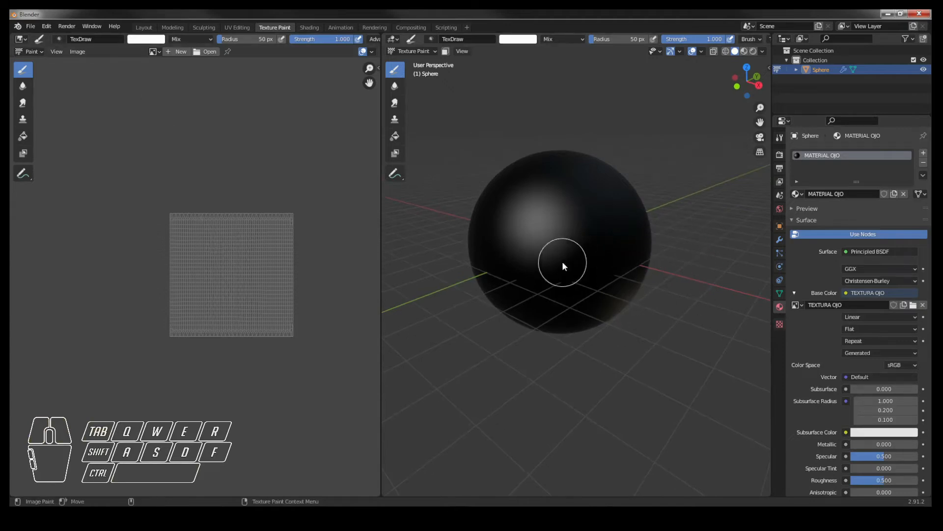
{"action": "middle_click_drag", "start_coordinate": [610, 348], "coordinate": [544, 257]}
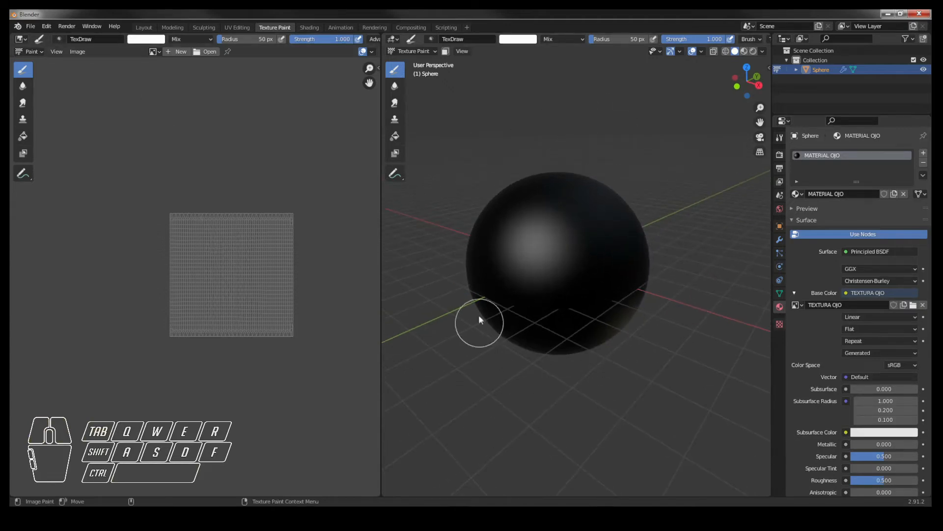
Select the Fill tool and display the TEXTURA OJO image in the image editor at a size that shows it whole.
{"action": "left_click", "coordinate": [23, 136]}
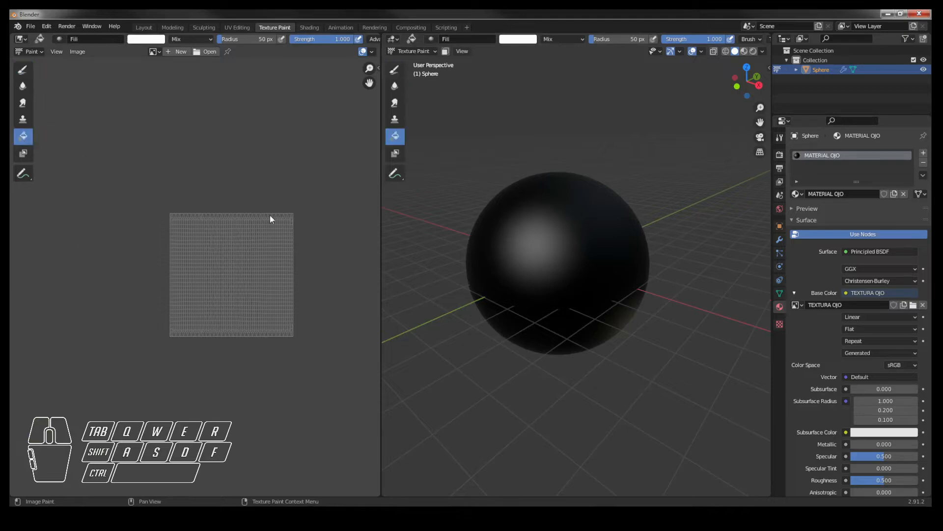
{"action": "left_click", "coordinate": [154, 51]}
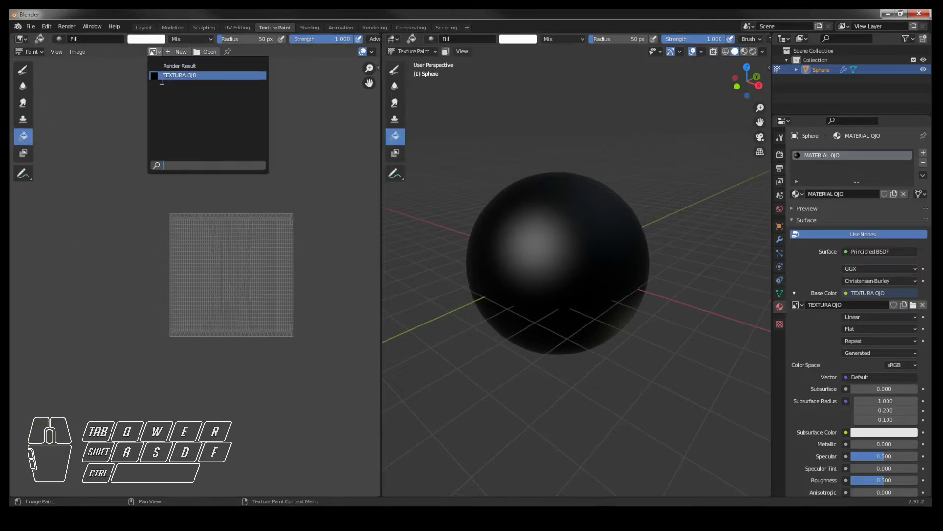
{"action": "left_click", "coordinate": [173, 76]}
{"action": "scroll", "coordinate": [213, 231], "scroll_direction": "up", "scroll_amount": 3}
{"action": "scroll", "coordinate": [206, 231], "scroll_direction": "down", "scroll_amount": 5}
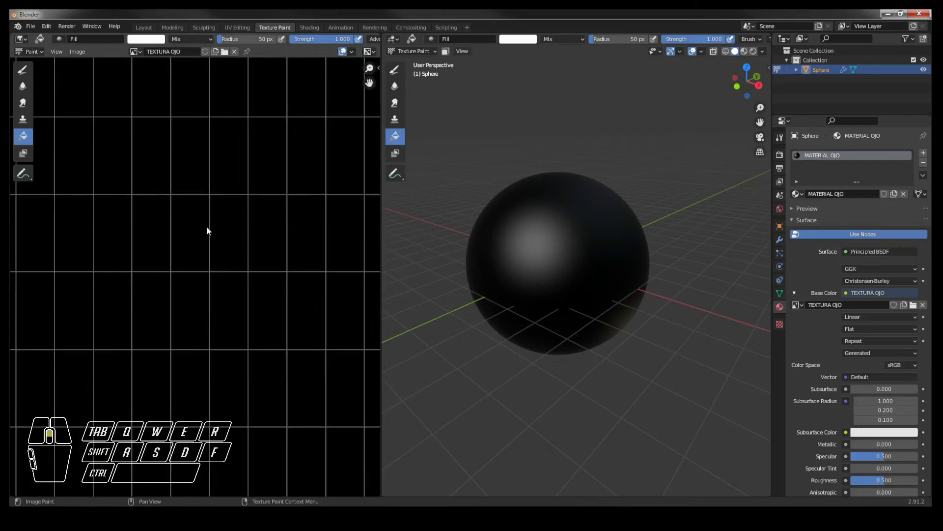
{"action": "scroll", "coordinate": [204, 264], "scroll_direction": "down", "scroll_amount": 5}
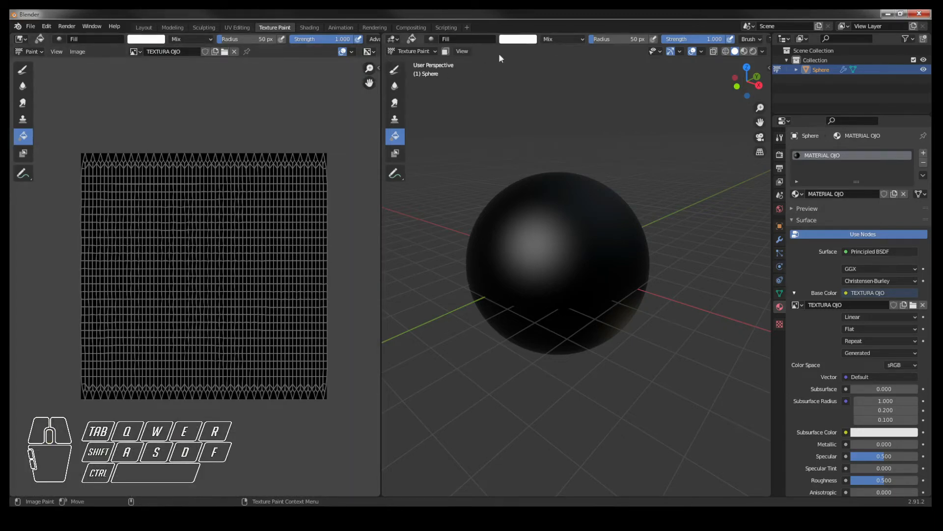
Fill the entire TEXTURA OJO image with white.
{"action": "left_click", "coordinate": [259, 158]}
{"action": "left_click", "coordinate": [240, 395]}
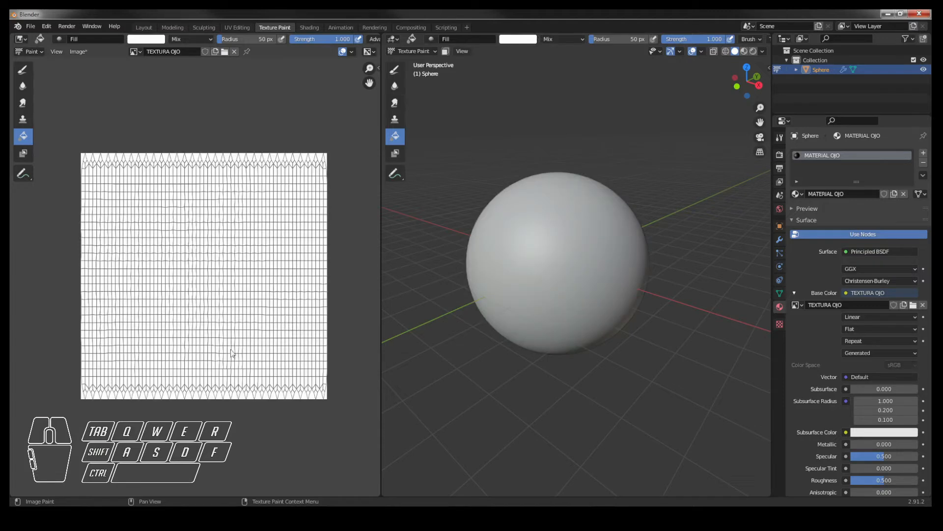
{"action": "mouse_move", "coordinate": [588, 227]}
{"action": "middle_mouse_down"}
{"action": "mouse_move", "coordinate": [596, 205]}
{"action": "mouse_move", "coordinate": [562, 190]}
{"action": "mouse_move", "coordinate": [540, 202]}
{"action": "middle_mouse_up"}
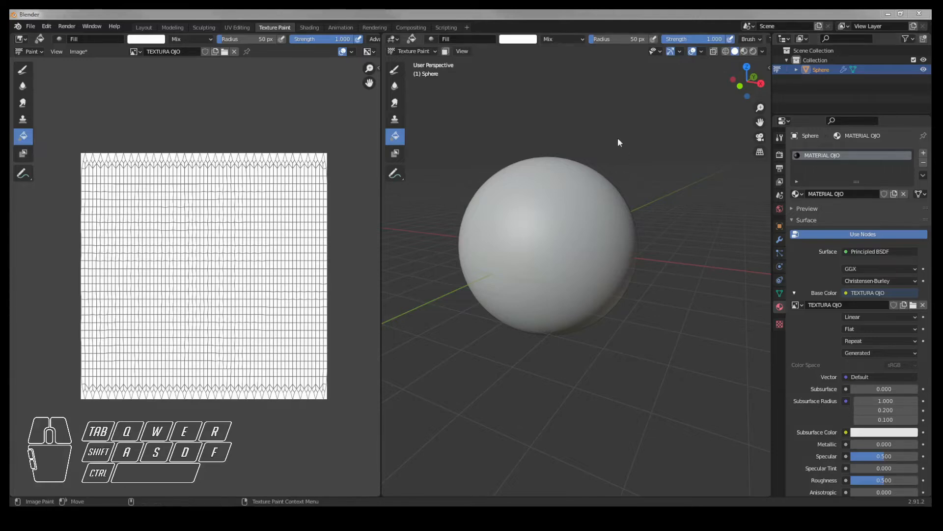
Widen the 3D viewport by narrowing the image editor, and activate the Draw brush for painting on the sphere.
{"action": "left_click_drag", "start_coordinate": [381, 205], "coordinate": [239, 200]}
{"action": "middle_click_drag", "start_coordinate": [642, 197], "coordinate": [648, 223], "text": "alt"}
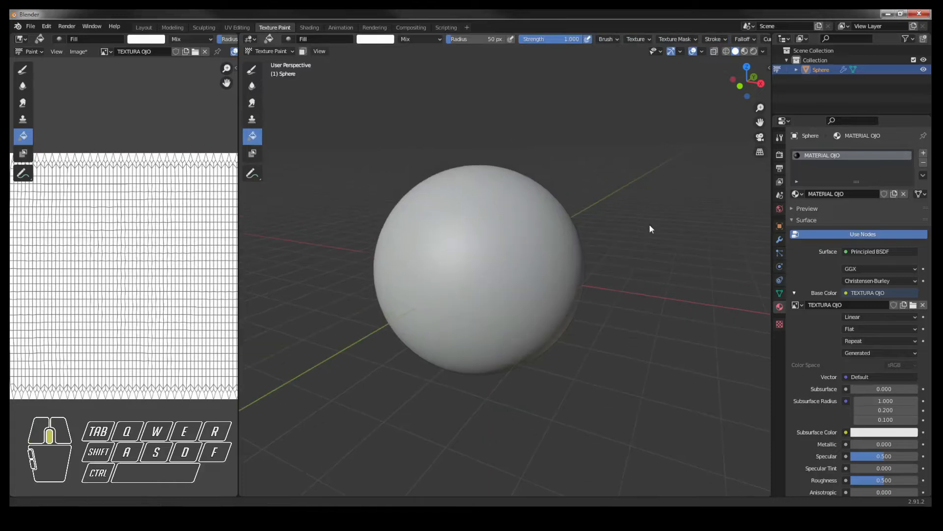
{"action": "right_click_drag", "start_coordinate": [649, 224], "coordinate": [596, 228], "text": "alt"}
{"action": "left_click_drag", "start_coordinate": [596, 228], "coordinate": [600, 227], "text": "alt"}
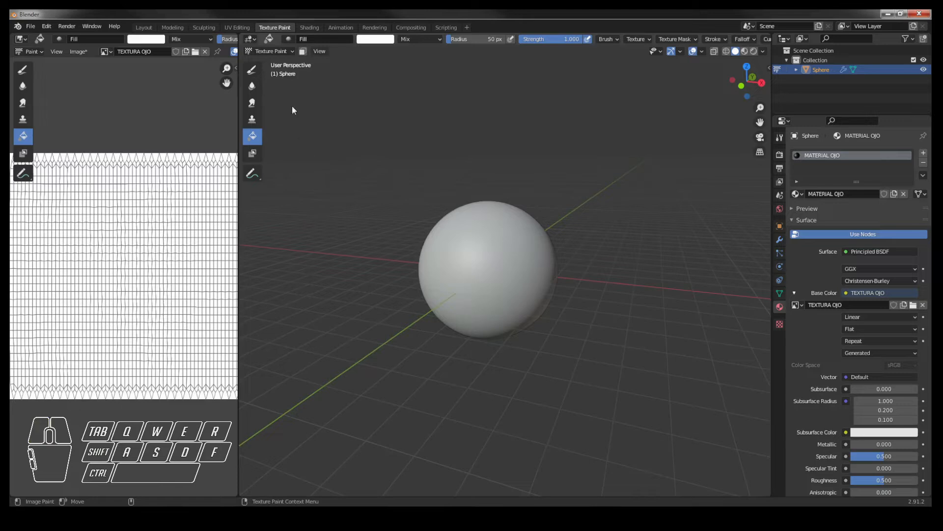
{"action": "left_click", "coordinate": [253, 70]}
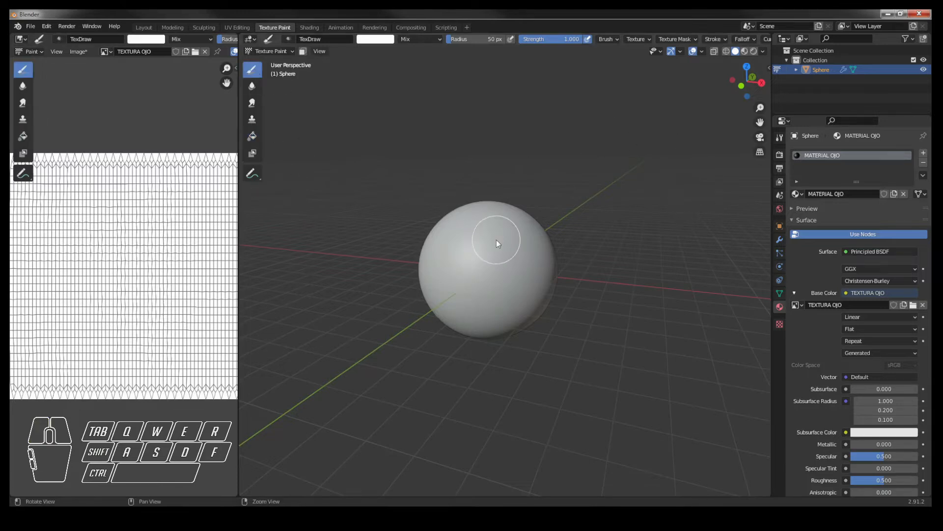
{"action": "right_click_drag", "start_coordinate": [493, 241], "coordinate": [510, 252], "text": "alt"}
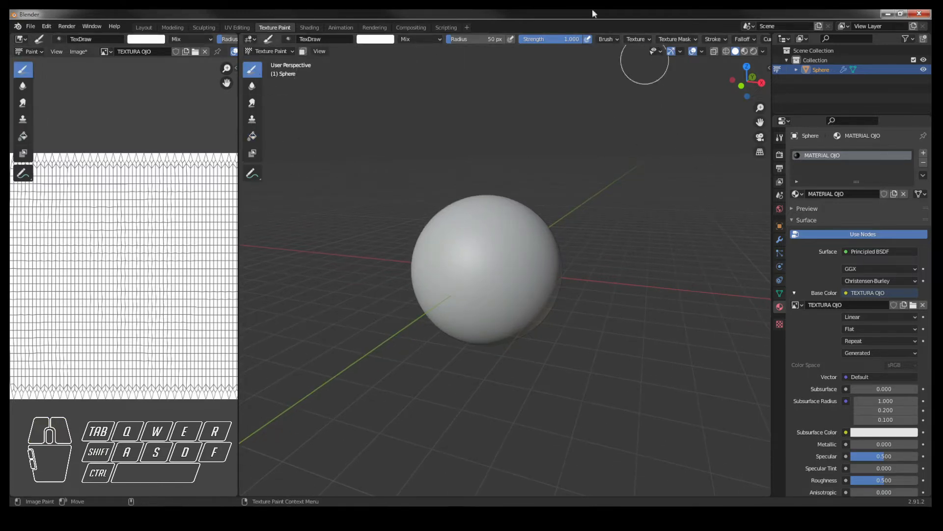
Create a new texture for the Draw brush.
{"action": "left_click", "coordinate": [649, 40]}
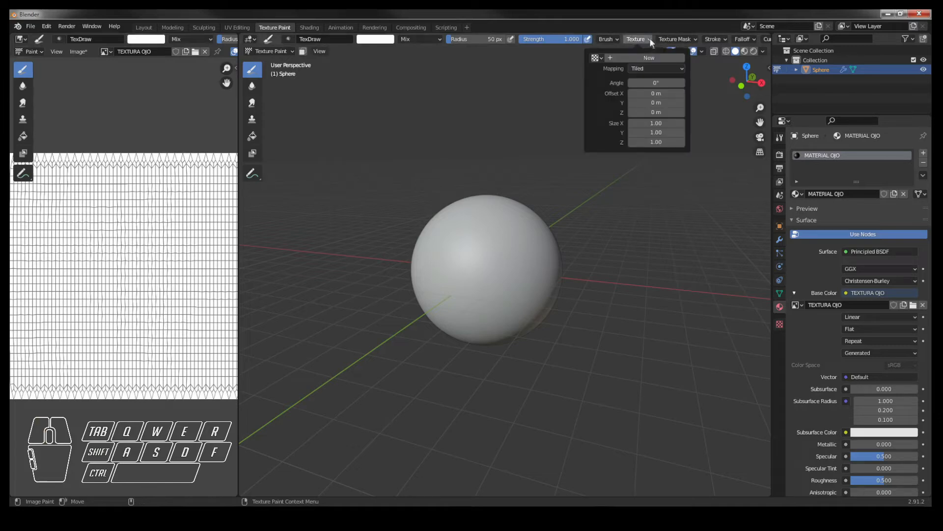
{"action": "left_click", "coordinate": [651, 39]}
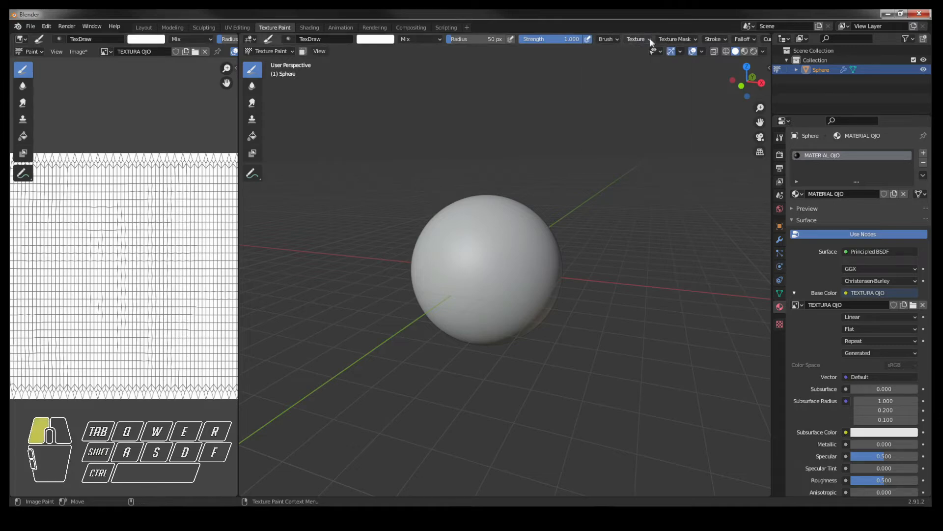
{"action": "left_click", "coordinate": [781, 325]}
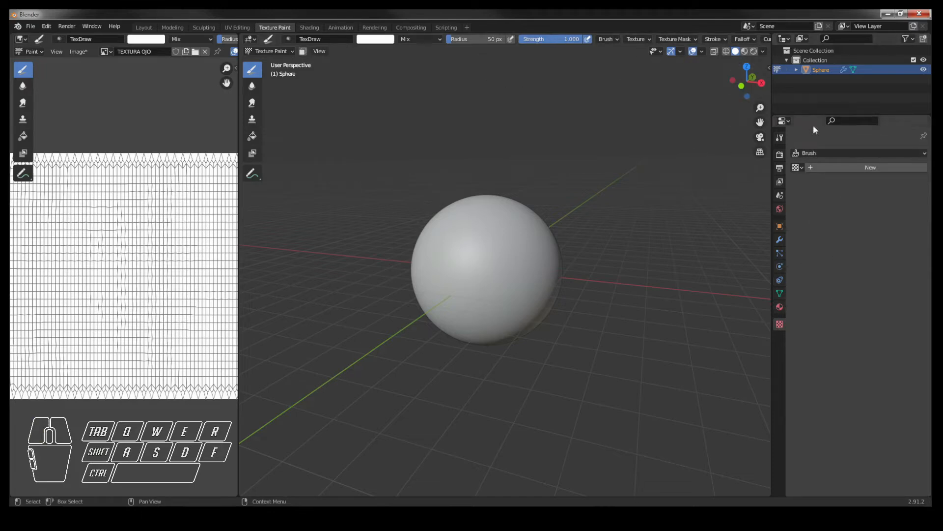
{"action": "middle_click_drag", "start_coordinate": [653, 36], "coordinate": [554, 46]}
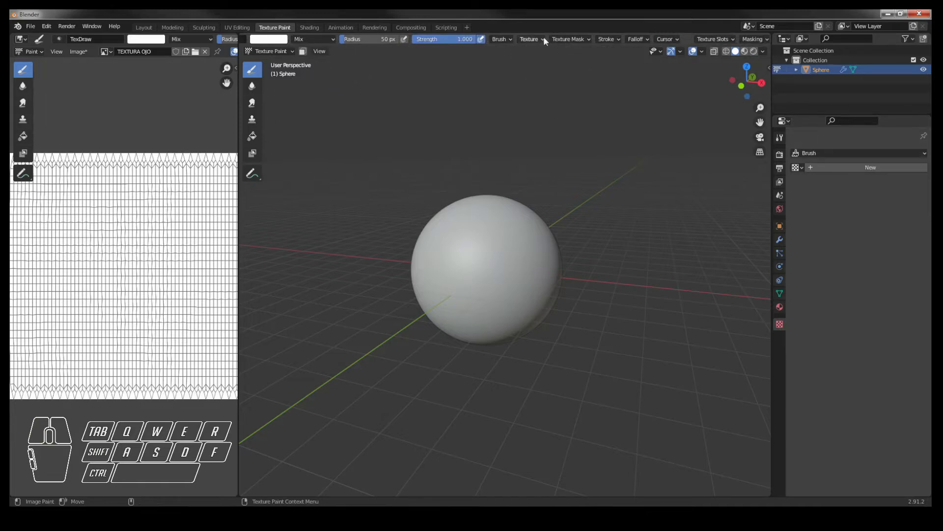
{"action": "left_click", "coordinate": [543, 37]}
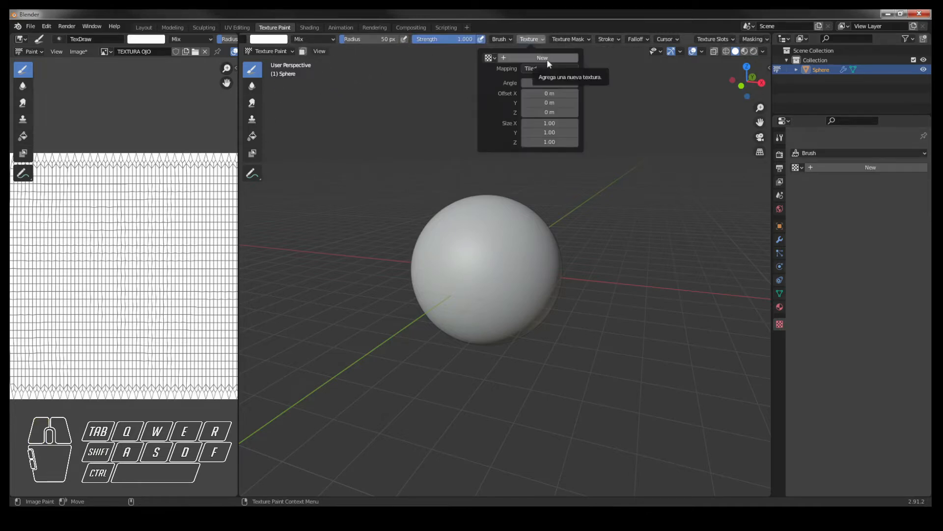
{"action": "left_click", "coordinate": [547, 58]}
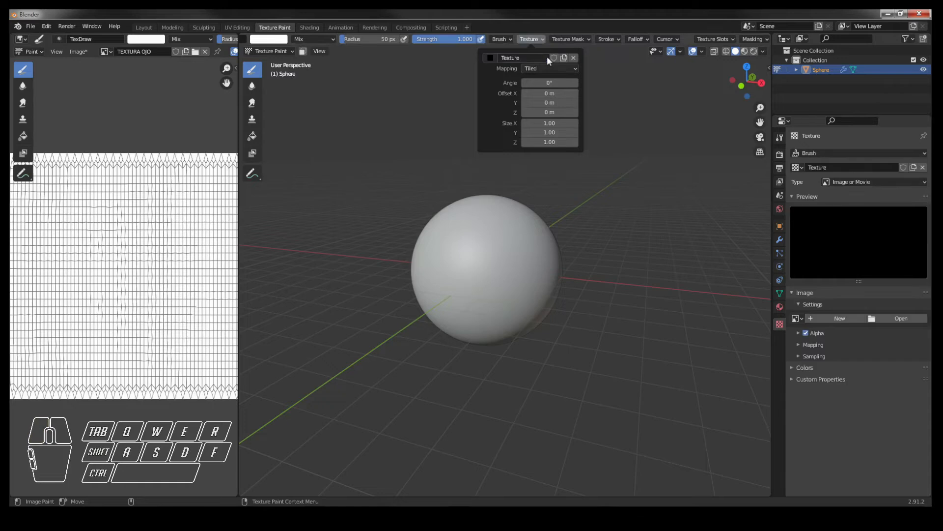
Load iris_1.png from the PR-03 EYE folder as the brush texture's image.
{"action": "left_click", "coordinate": [780, 324]}
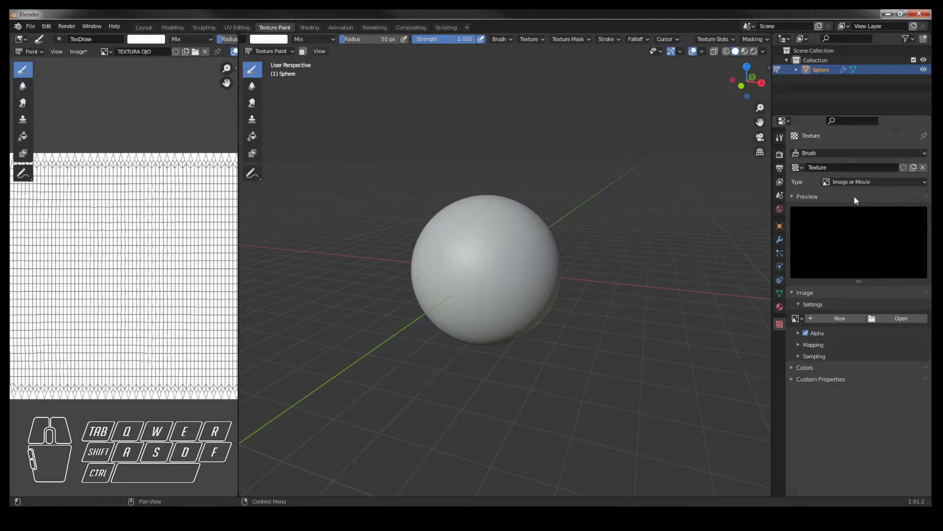
{"action": "left_click", "coordinate": [539, 38]}
{"action": "left_click", "coordinate": [900, 319]}
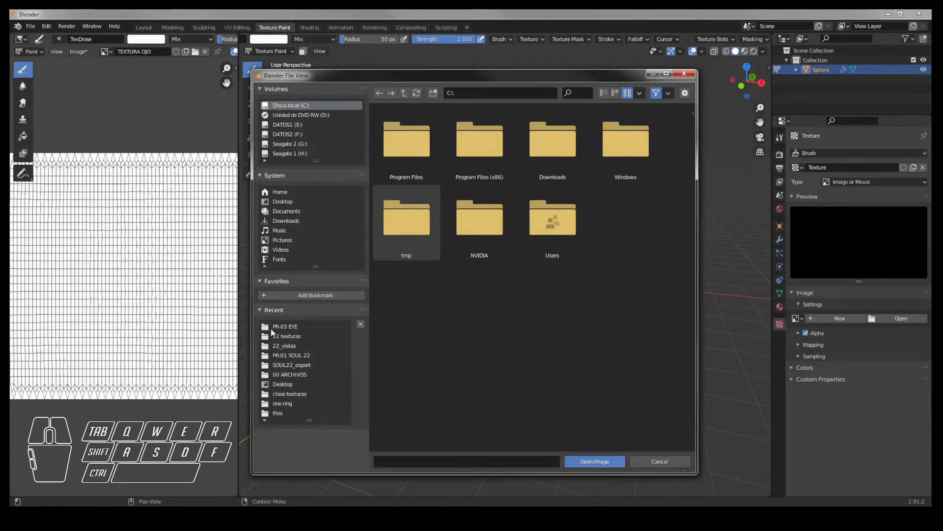
{"action": "left_click", "coordinate": [273, 327]}
{"action": "left_click", "coordinate": [478, 132]}
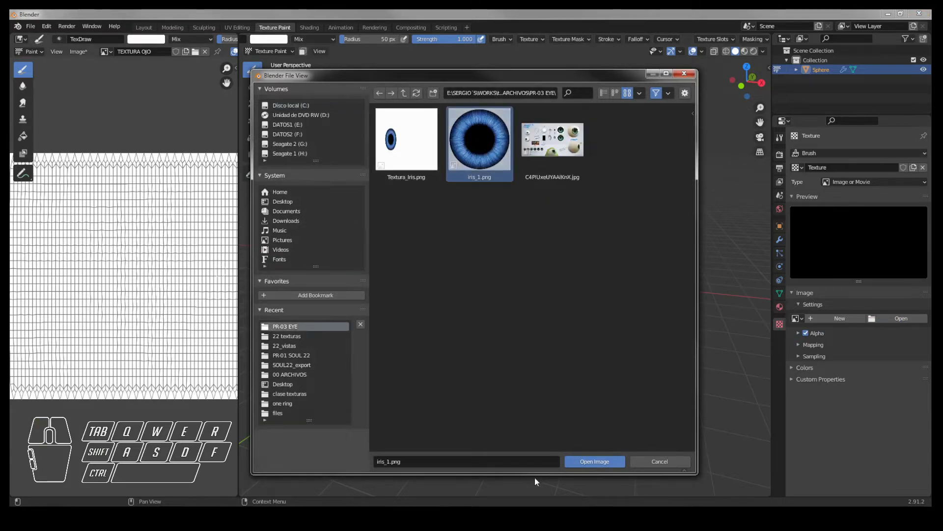
{"action": "left_click", "coordinate": [592, 461]}
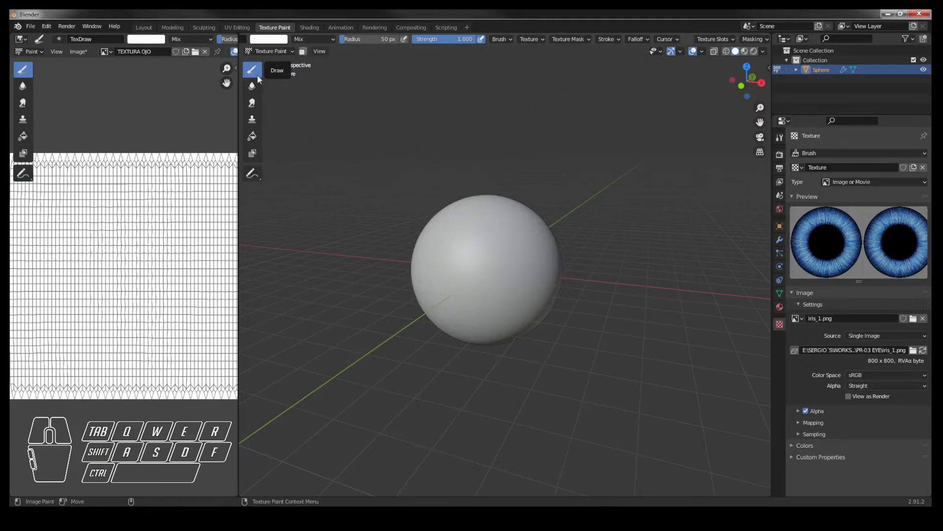
Rename the brush texture as TEXTURA IRIS.
{"action": "left_click", "coordinate": [541, 38]}
{"action": "left_click", "coordinate": [542, 39]}
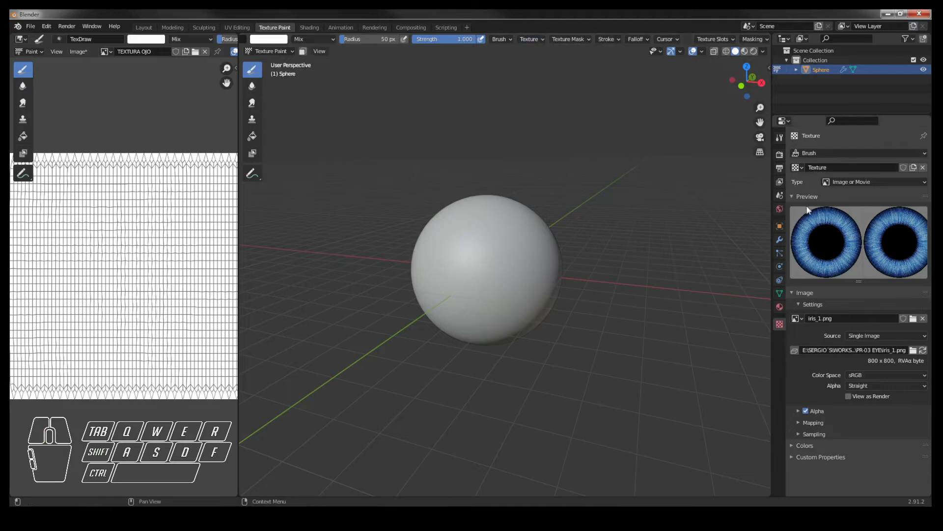
{"action": "left_click", "coordinate": [819, 168]}
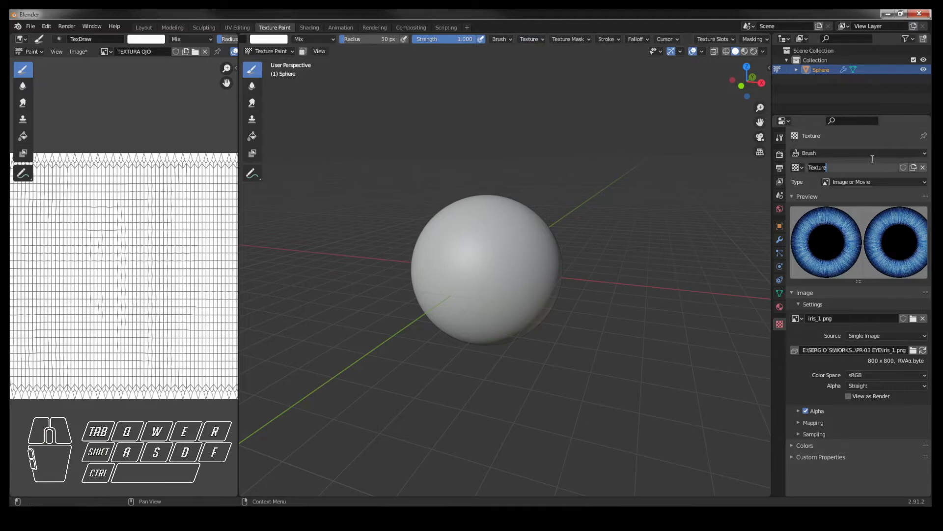
{"action": "type", "text": "TEXTURA IRIS"}
{"action": "key", "text": "Return"}
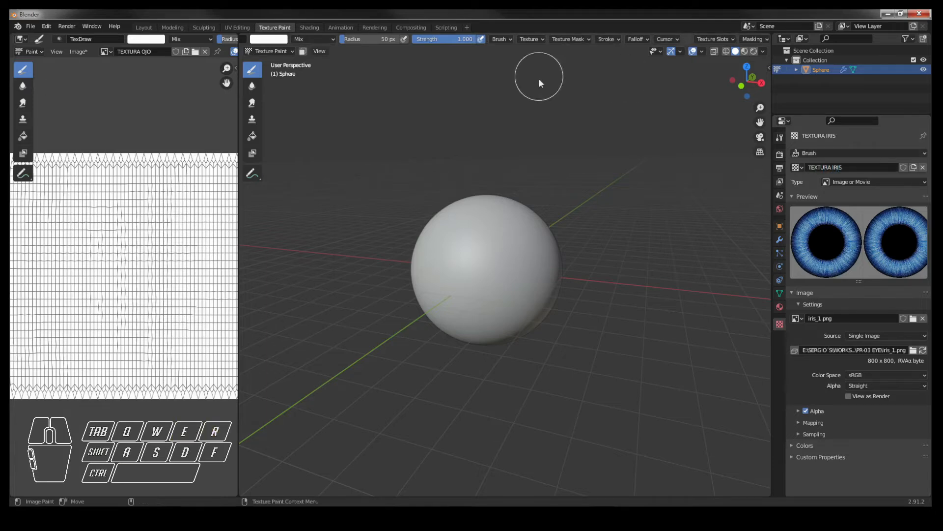
Try painting TEXTURA IRIS onto the front of the sphere and undo the stroke.
{"action": "left_click", "coordinate": [543, 39]}
{"action": "left_click", "coordinate": [541, 39]}
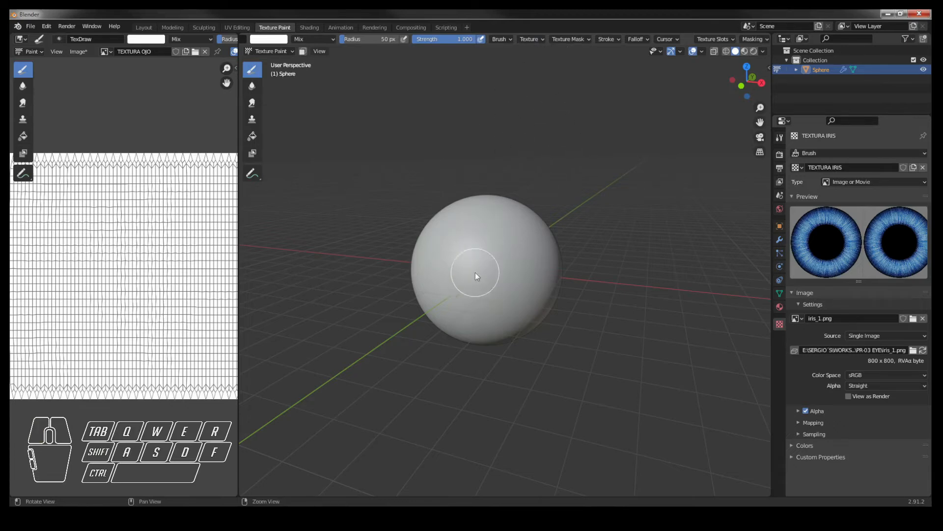
{"action": "scroll", "coordinate": [476, 272], "scroll_direction": "up", "scroll_amount": 2}
{"action": "mouse_move", "coordinate": [460, 245]}
{"action": "left_mouse_down"}
{"action": "mouse_move", "coordinate": [486, 246]}
{"action": "mouse_move", "coordinate": [516, 280]}
{"action": "mouse_move", "coordinate": [489, 290]}
{"action": "mouse_move", "coordinate": [456, 244]}
{"action": "mouse_move", "coordinate": [454, 292]}
{"action": "mouse_move", "coordinate": [516, 251]}
{"action": "mouse_move", "coordinate": [446, 266]}
{"action": "mouse_move", "coordinate": [499, 243]}
{"action": "mouse_move", "coordinate": [432, 255]}
{"action": "left_mouse_up"}
{"action": "key", "text": "ctrl"}
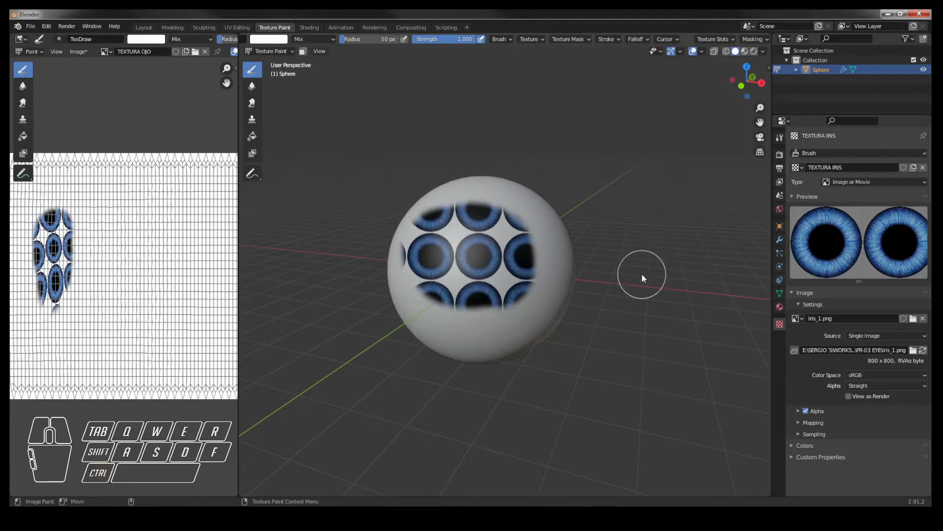
{"action": "key", "text": "ctrl+z"}
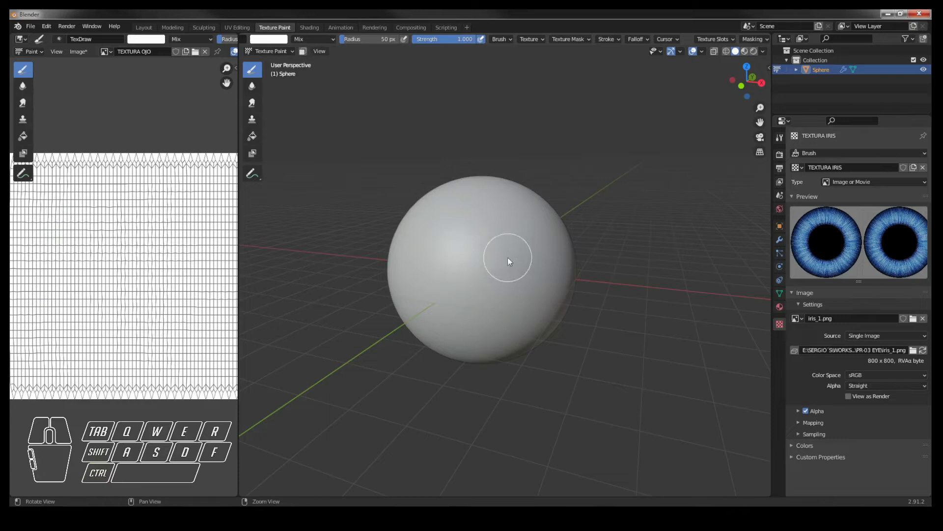
Test the brush texture's Tiled mapping with another stroke on the sphere's upper area and undo it.
{"action": "middle_click_drag", "start_coordinate": [484, 238], "coordinate": [487, 217], "text": "alt"}
{"action": "left_click_drag", "start_coordinate": [488, 217], "coordinate": [511, 205], "text": "alt"}
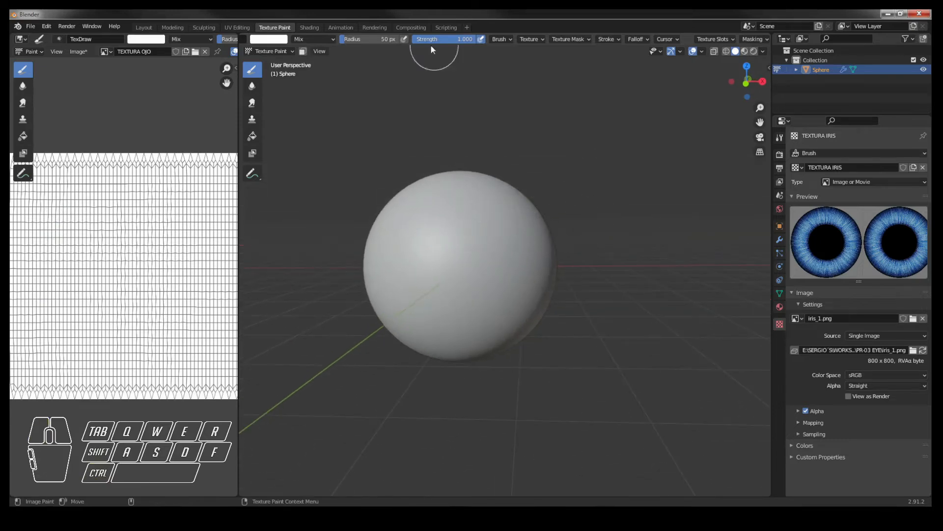
{"action": "left_click", "coordinate": [544, 39]}
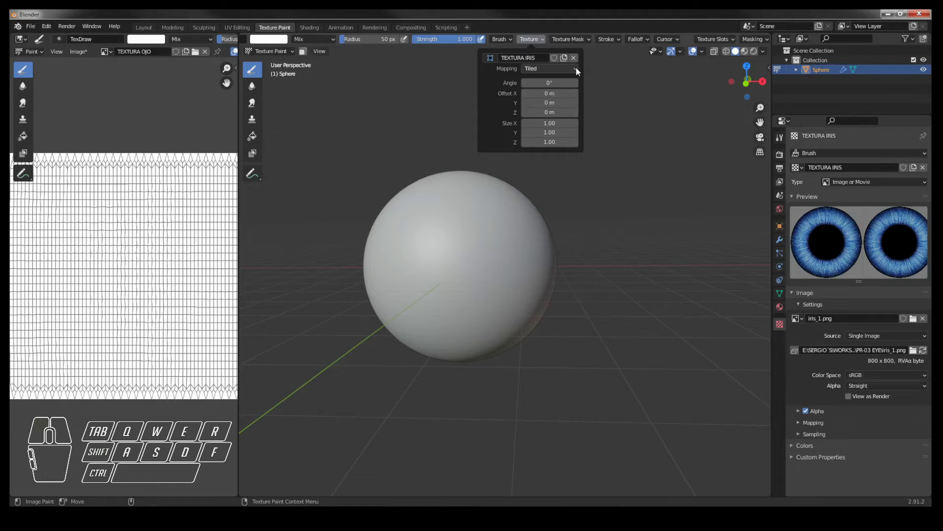
{"action": "key", "text": "Escape"}
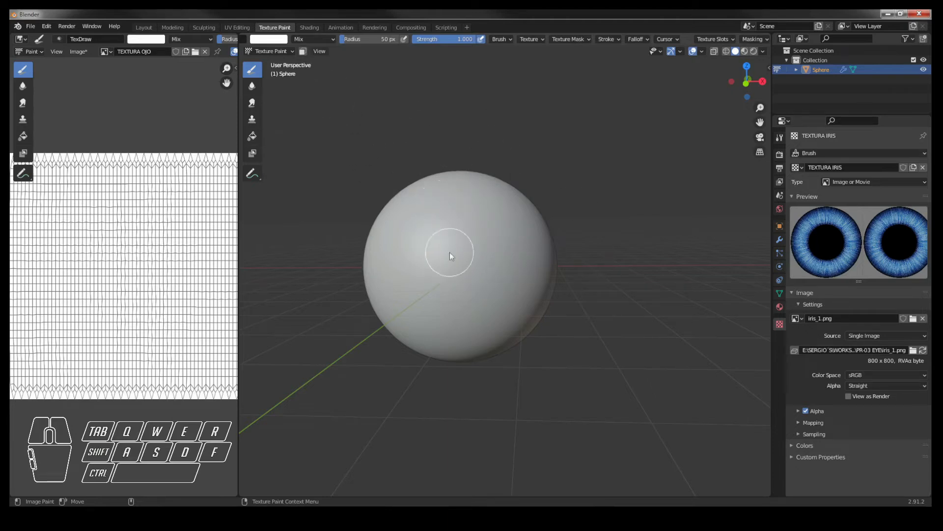
{"action": "left_click", "coordinate": [536, 41]}
{"action": "mouse_move", "coordinate": [446, 268]}
{"action": "left_mouse_down"}
{"action": "mouse_move", "coordinate": [455, 217]}
{"action": "mouse_move", "coordinate": [436, 274]}
{"action": "mouse_move", "coordinate": [406, 276]}
{"action": "mouse_move", "coordinate": [392, 227]}
{"action": "mouse_move", "coordinate": [410, 211]}
{"action": "left_mouse_up"}
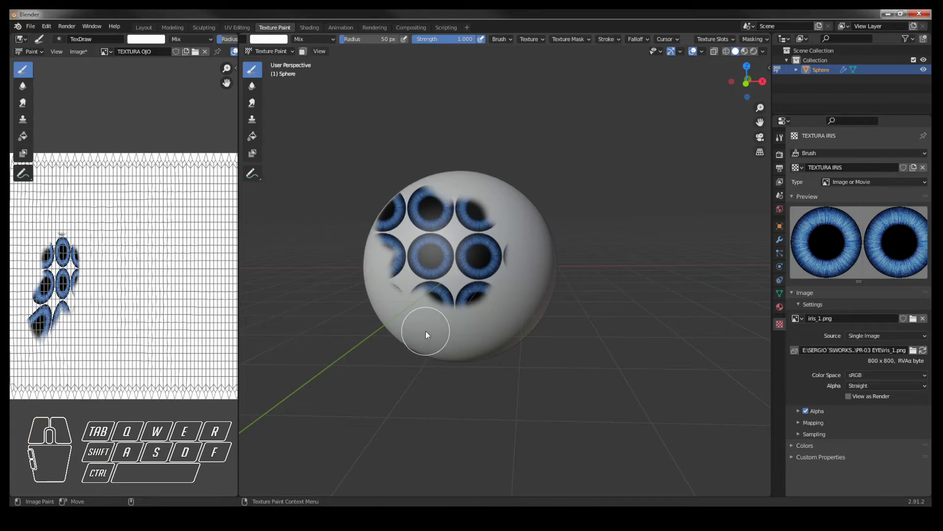
{"action": "key", "text": "ctrl+z"}
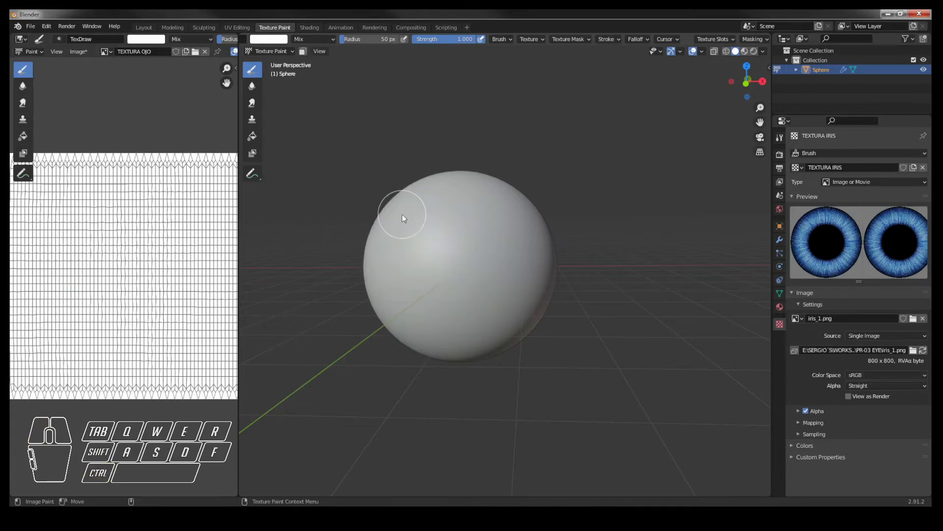
Set the mapping of the TEXTURA IRIS brush texture to Stencil.
{"action": "left_click", "coordinate": [536, 39]}
{"action": "left_click", "coordinate": [543, 39]}
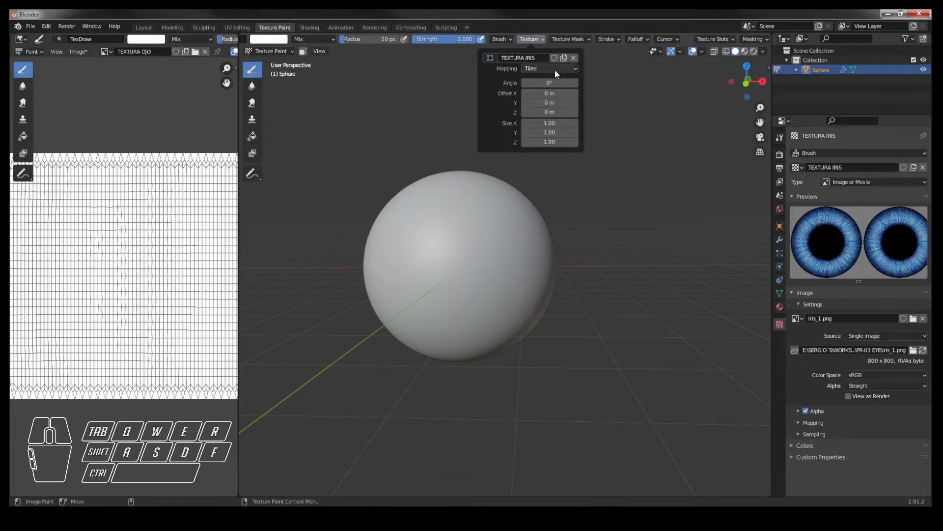
{"action": "left_click", "coordinate": [572, 68]}
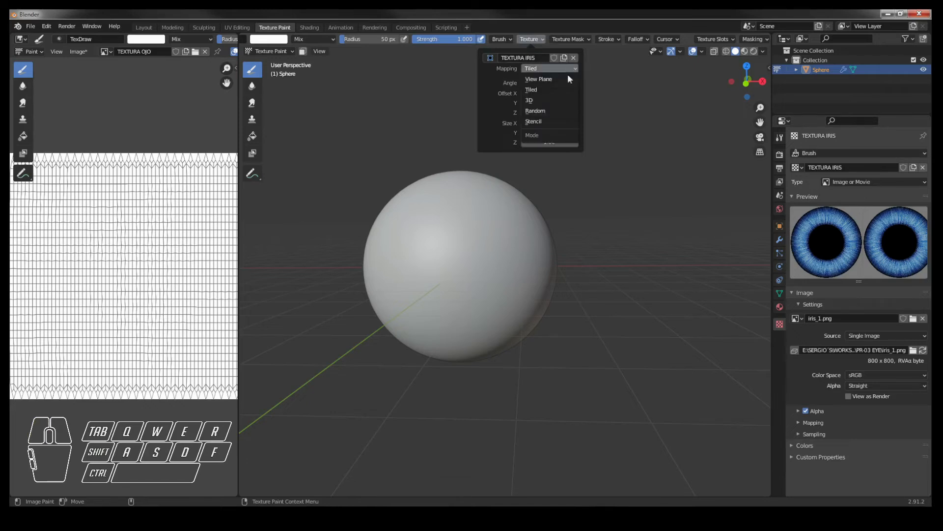
{"action": "left_click", "coordinate": [537, 124]}
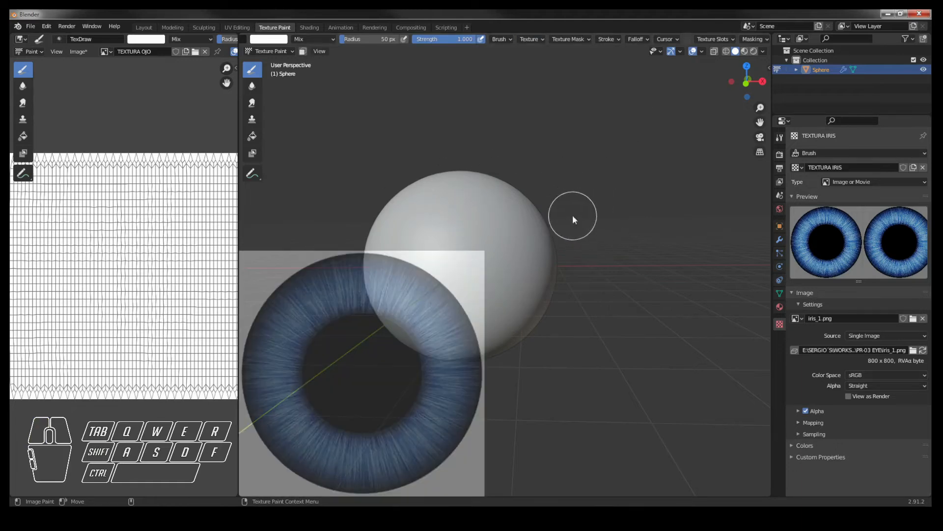
{"action": "middle_click_drag", "start_coordinate": [581, 178], "coordinate": [568, 194]}
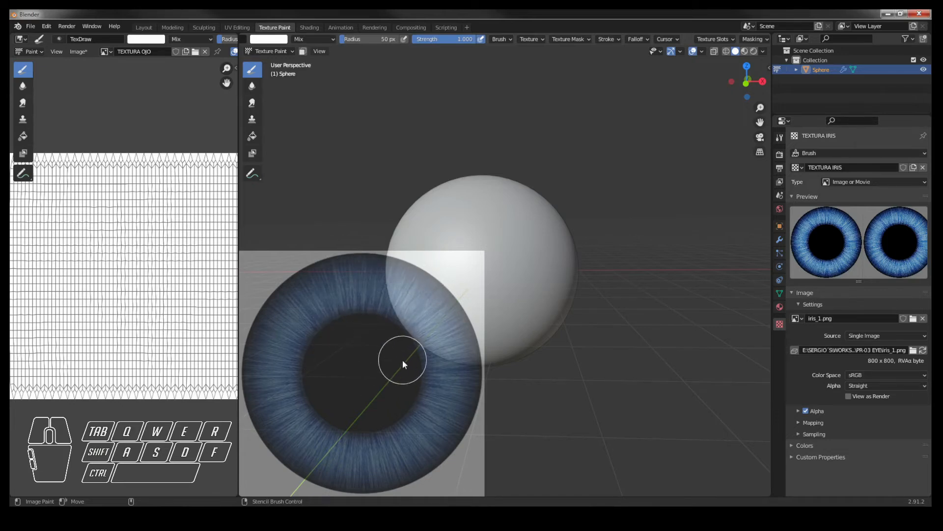
Centre the iris stencil over the sphere, shrink it to fit inside the sphere's outline, and try rotating it freehand.
{"action": "right_click_drag", "start_coordinate": [377, 347], "coordinate": [479, 244]}
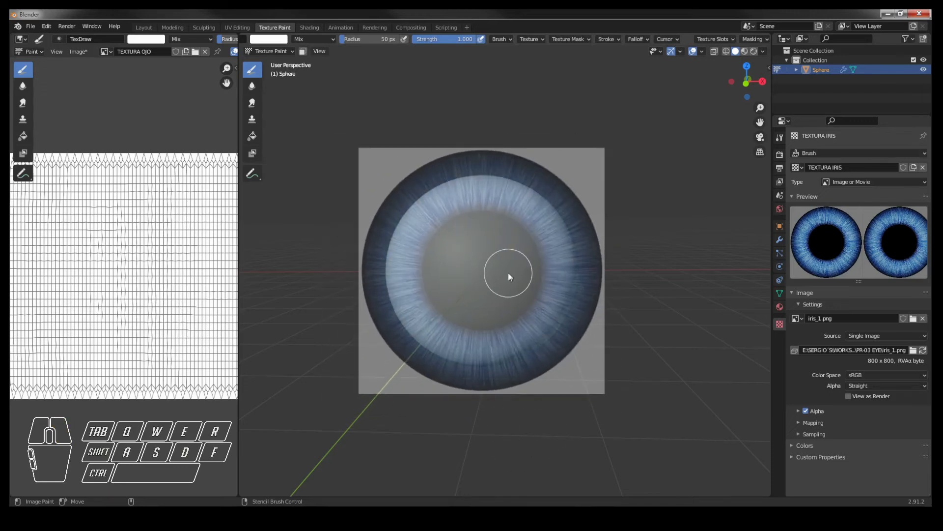
{"action": "key", "text": "ctrl"}
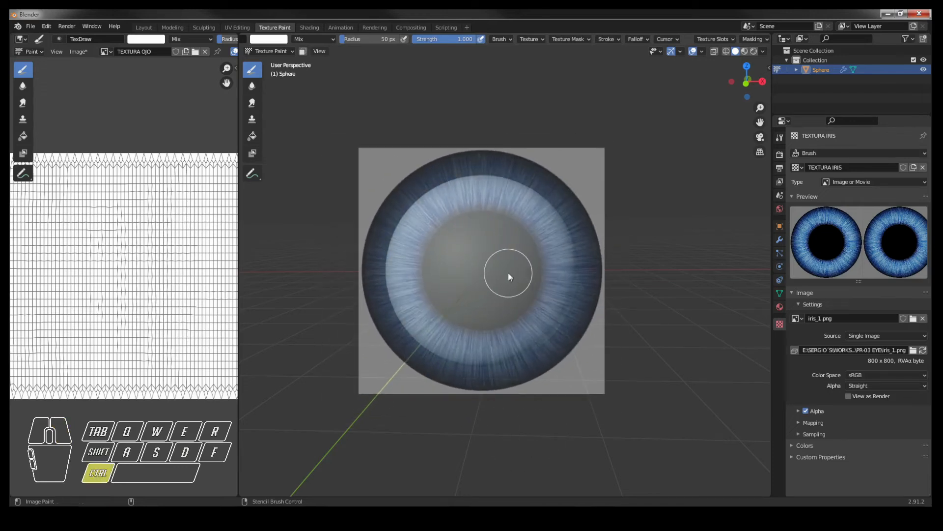
{"action": "right_click_drag", "start_coordinate": [508, 273], "coordinate": [515, 309], "text": "ctrl"}
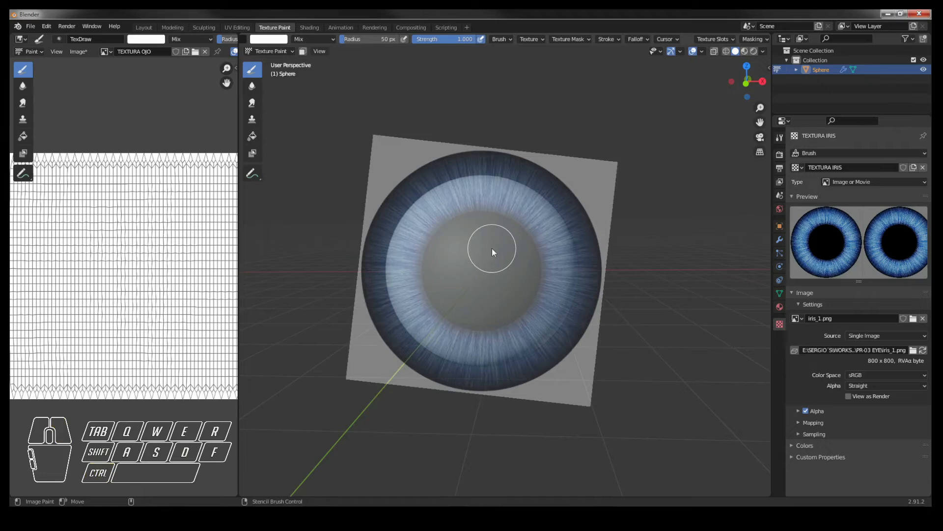
{"action": "key", "text": "shift"}
{"action": "mouse_move", "coordinate": [491, 252]}
{"action": "right_mouse_down", "text": "shift"}
{"action": "mouse_move", "coordinate": [467, 261]}
{"action": "mouse_move", "coordinate": [484, 265]}
{"action": "mouse_move", "coordinate": [464, 259]}
{"action": "mouse_move", "coordinate": [496, 266]}
{"action": "right_mouse_up", "text": "shift"}
{"action": "right_click_drag", "start_coordinate": [534, 229], "coordinate": [541, 261], "text": "ctrl"}
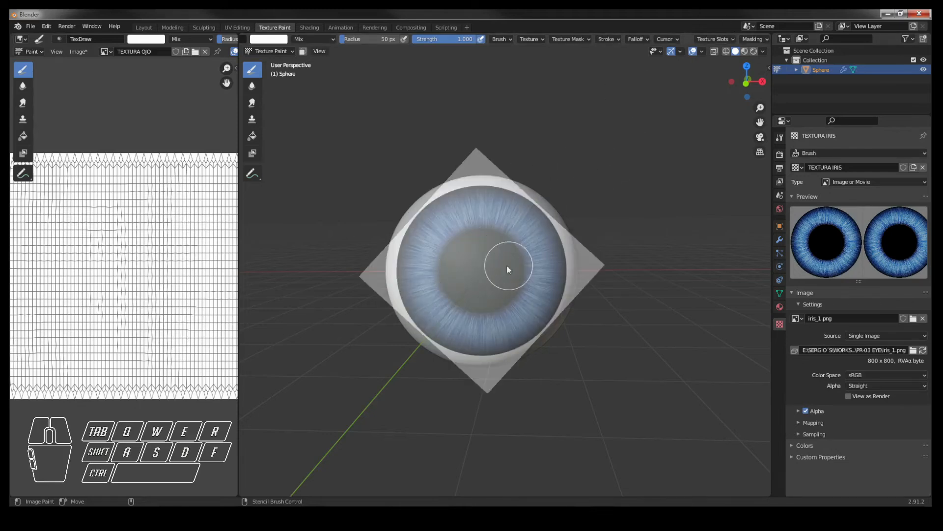
{"action": "right_click_drag", "start_coordinate": [465, 279], "coordinate": [402, 238], "text": "ctrl"}
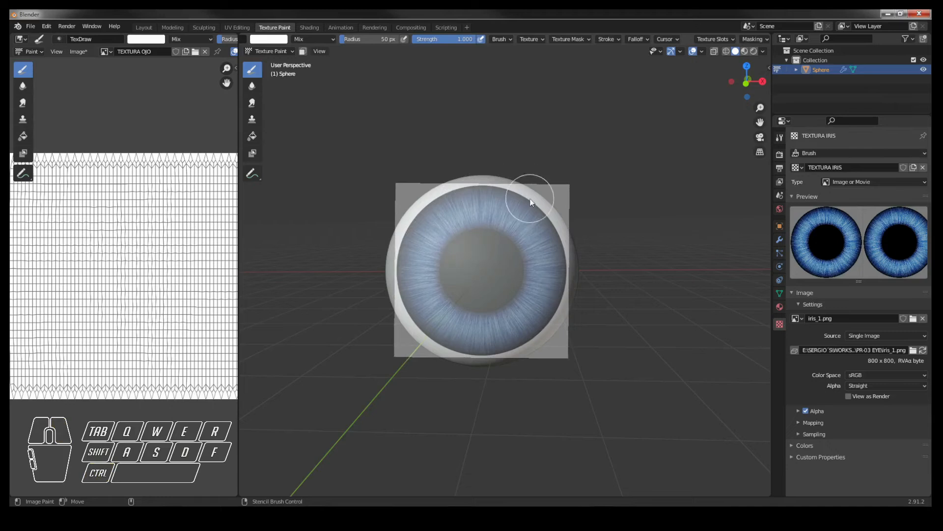
{"action": "mouse_move", "coordinate": [472, 258]}
{"action": "right_mouse_down", "text": "ctrl"}
{"action": "mouse_move", "coordinate": [488, 264]}
{"action": "mouse_move", "coordinate": [469, 254]}
{"action": "right_mouse_up", "text": "ctrl"}
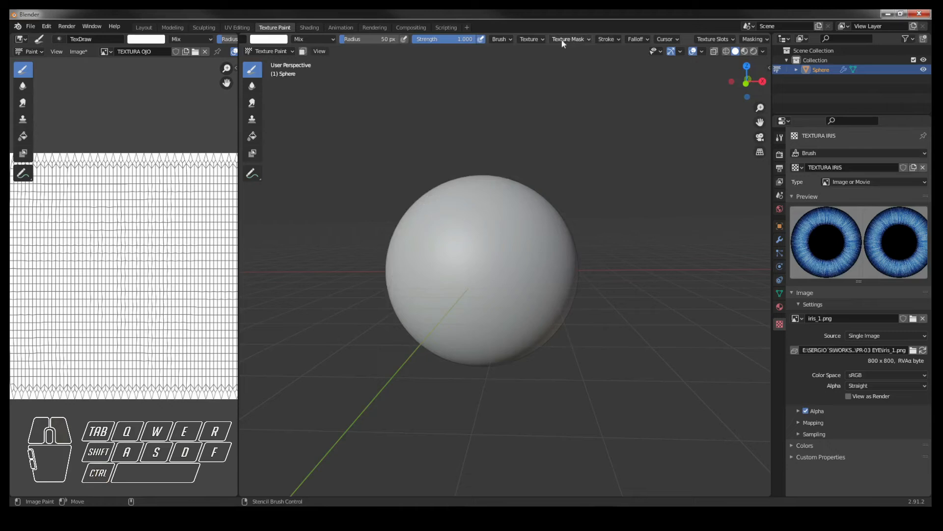
Set the angle of the TEXTURA IRIS stencil to 0°.
{"action": "left_click", "coordinate": [541, 39]}
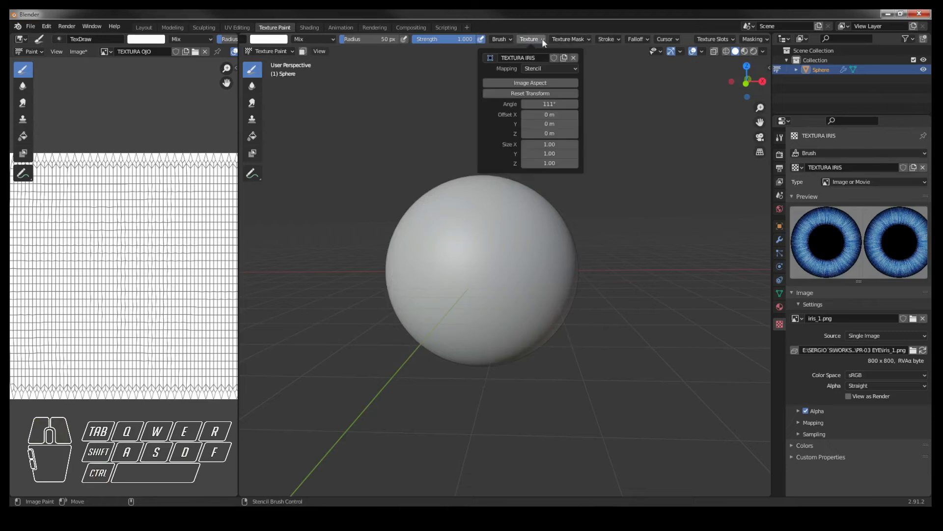
{"action": "left_click", "coordinate": [549, 104]}
{"action": "type", "text": "0"}
{"action": "key", "text": "Return"}
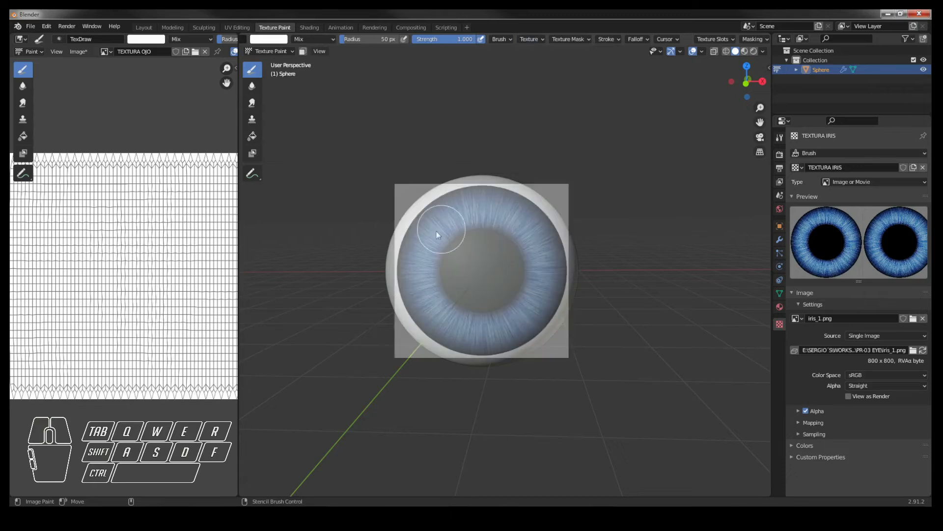
Rotate the iris stencil freehand again and reset its angle to 0°.
{"action": "mouse_move", "coordinate": [493, 272]}
{"action": "right_mouse_down", "text": "ctrl"}
{"action": "mouse_move", "coordinate": [466, 272]}
{"action": "mouse_move", "coordinate": [477, 274]}
{"action": "mouse_move", "coordinate": [485, 258]}
{"action": "right_mouse_up", "text": "ctrl"}
{"action": "left_click", "coordinate": [544, 38]}
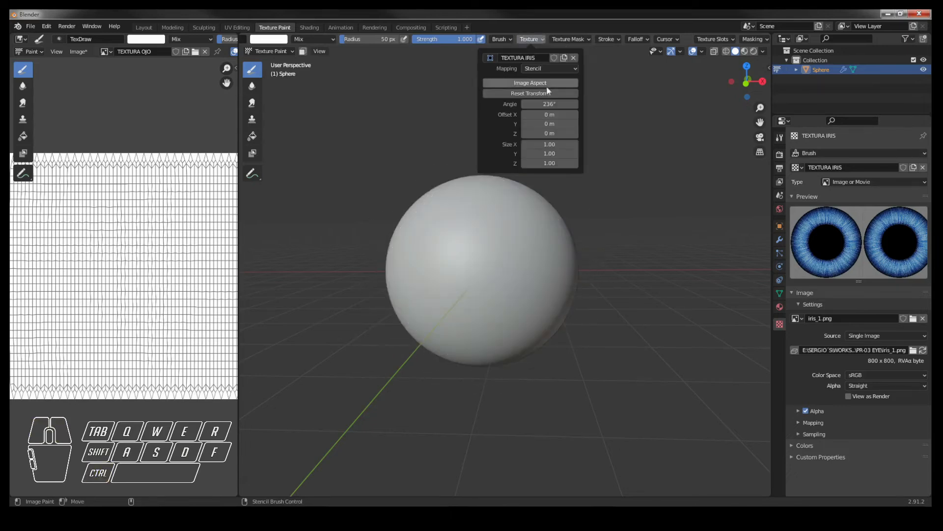
{"action": "left_click", "coordinate": [556, 104]}
{"action": "key", "text": "ctrl+a"}
{"action": "type", "text": "0"}
{"action": "key", "text": "Return"}
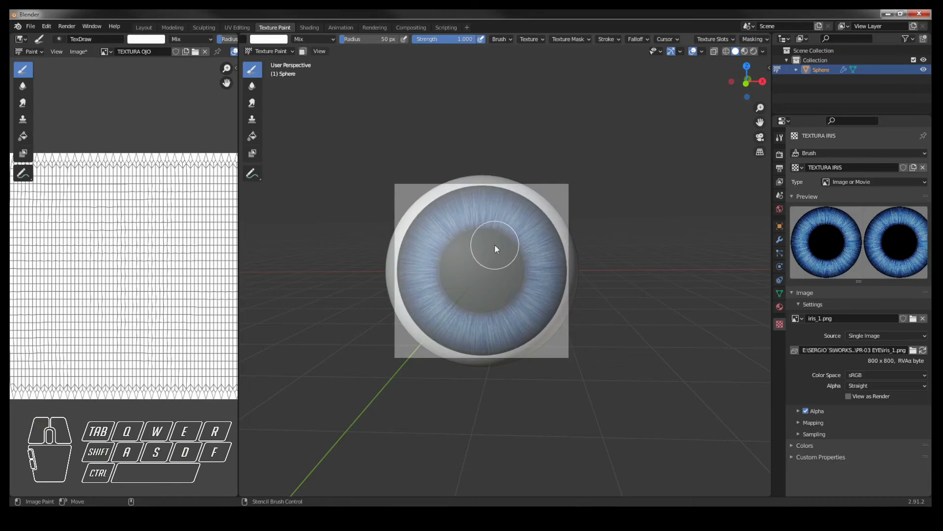
Shrink the iris stencil further and reposition it over the middle of the sphere, facing the sphere from the front.
{"action": "mouse_move", "coordinate": [494, 245]}
{"action": "right_mouse_down", "text": "ctrl"}
{"action": "mouse_move", "coordinate": [481, 247]}
{"action": "mouse_move", "coordinate": [505, 246]}
{"action": "mouse_move", "coordinate": [480, 251]}
{"action": "mouse_move", "coordinate": [500, 249]}
{"action": "mouse_move", "coordinate": [494, 276]}
{"action": "mouse_move", "coordinate": [539, 243]}
{"action": "mouse_move", "coordinate": [502, 250]}
{"action": "right_mouse_up", "text": "ctrl"}
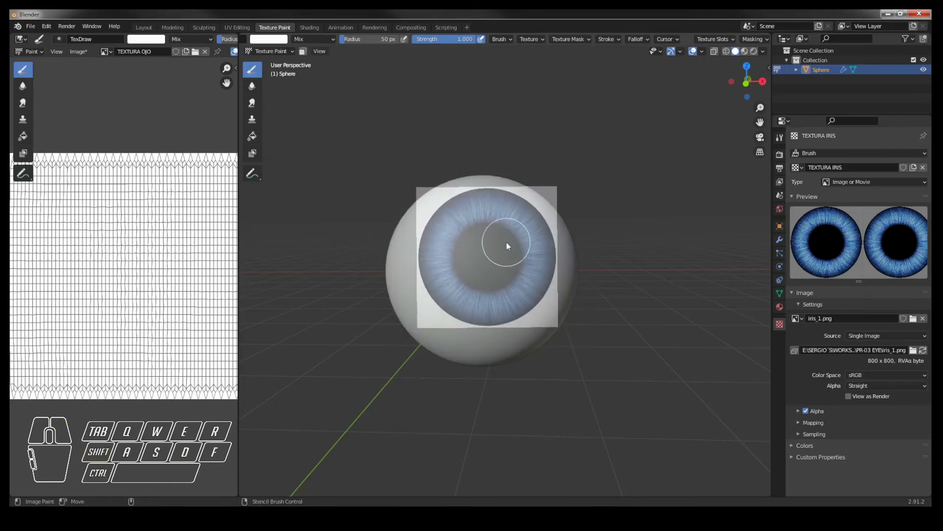
{"action": "right_click", "coordinate": [606, 326]}
{"action": "mouse_move", "coordinate": [507, 298]}
{"action": "right_mouse_down"}
{"action": "mouse_move", "coordinate": [509, 281]}
{"action": "mouse_move", "coordinate": [497, 297]}
{"action": "right_mouse_up"}
{"action": "right_click", "coordinate": [612, 332]}
{"action": "right_click_drag", "start_coordinate": [627, 317], "coordinate": [600, 343], "text": "ctrl"}
{"action": "middle_click_drag", "start_coordinate": [536, 402], "coordinate": [550, 388]}
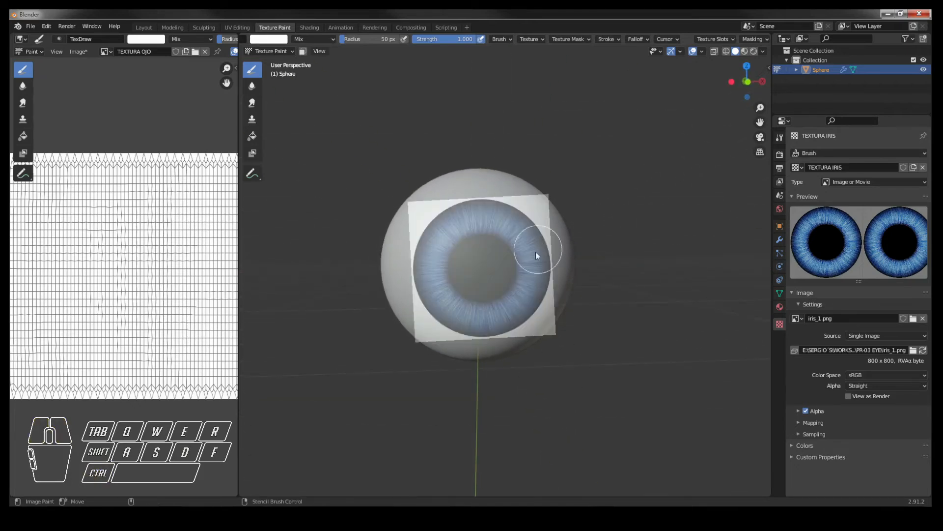
{"action": "middle_click_drag", "start_coordinate": [491, 270], "coordinate": [501, 325]}
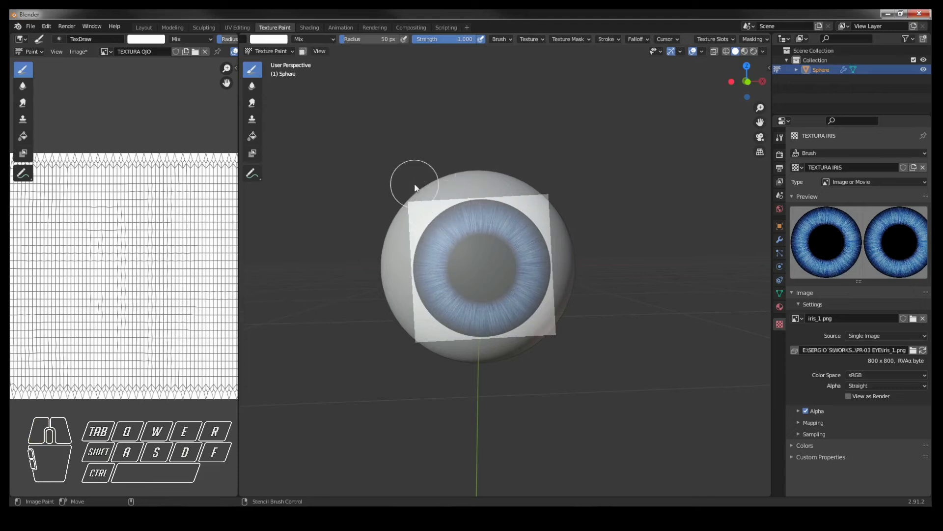
Set the tilted iris stencil's angle back to 0°.
{"action": "left_click", "coordinate": [544, 39]}
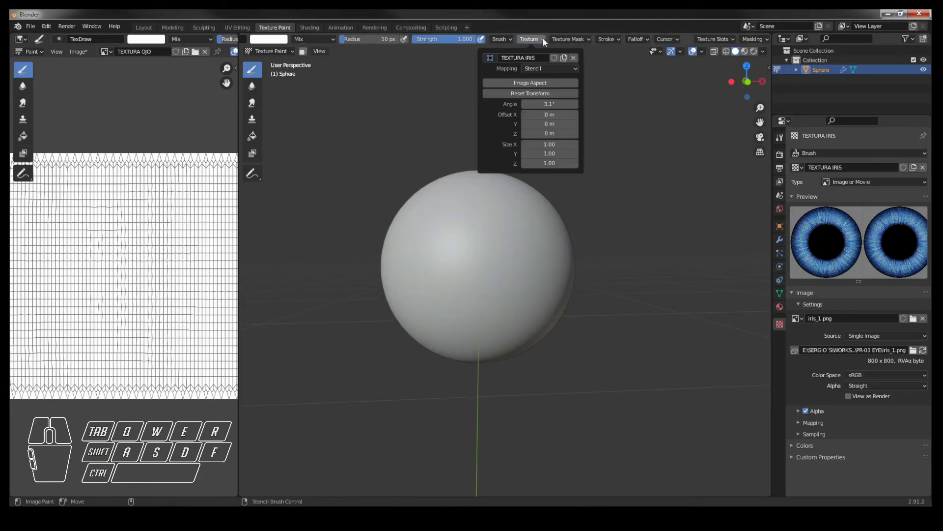
{"action": "left_click", "coordinate": [554, 104]}
{"action": "type", "text": "0"}
{"action": "key", "text": "Return"}
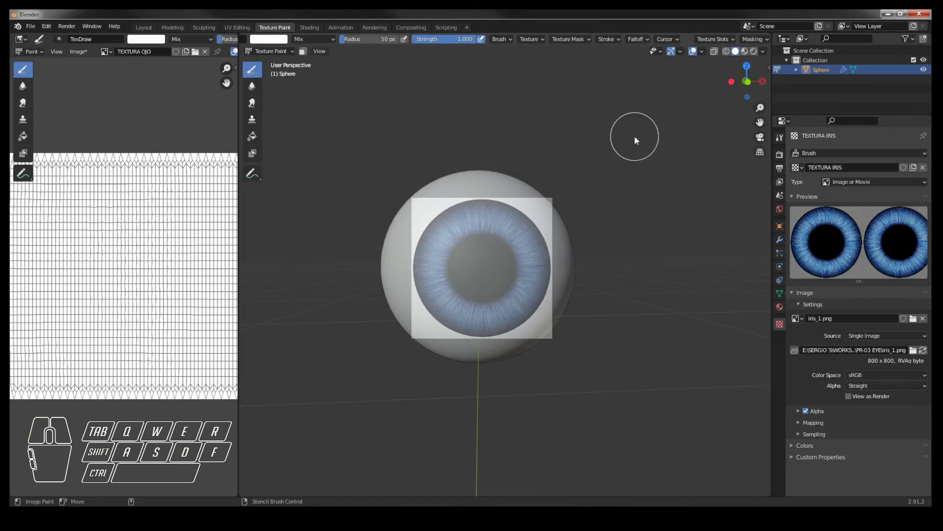
Switch to quad view and place a smaller iris stencil at the centre of the sphere in the Front Orthographic view.
{"action": "key", "text": "ctrl+alt+q"}
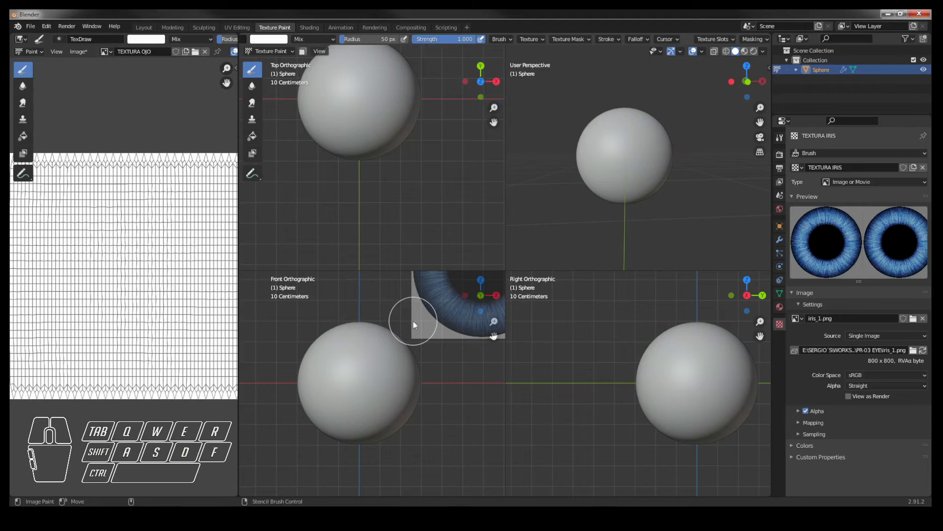
{"action": "mouse_move", "coordinate": [454, 307]}
{"action": "right_mouse_down"}
{"action": "mouse_move", "coordinate": [338, 383]}
{"action": "mouse_move", "coordinate": [329, 419]}
{"action": "mouse_move", "coordinate": [340, 391]}
{"action": "mouse_move", "coordinate": [352, 389]}
{"action": "right_mouse_up"}
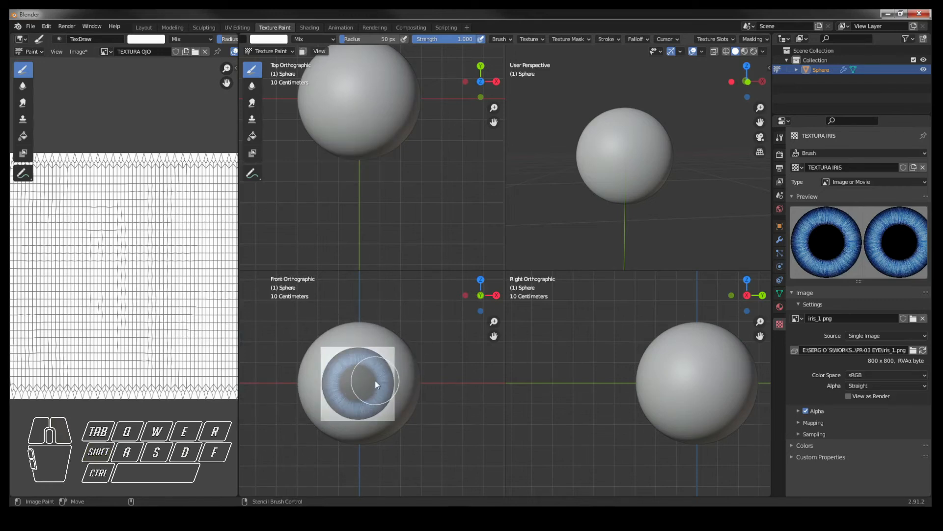
Try painting the iris through the stencil in the Front Orthographic view and undo the strokes.
{"action": "mouse_move", "coordinate": [375, 379]}
{"action": "left_mouse_down"}
{"action": "mouse_move", "coordinate": [366, 369]}
{"action": "mouse_move", "coordinate": [337, 418]}
{"action": "mouse_move", "coordinate": [377, 389]}
{"action": "left_mouse_up"}
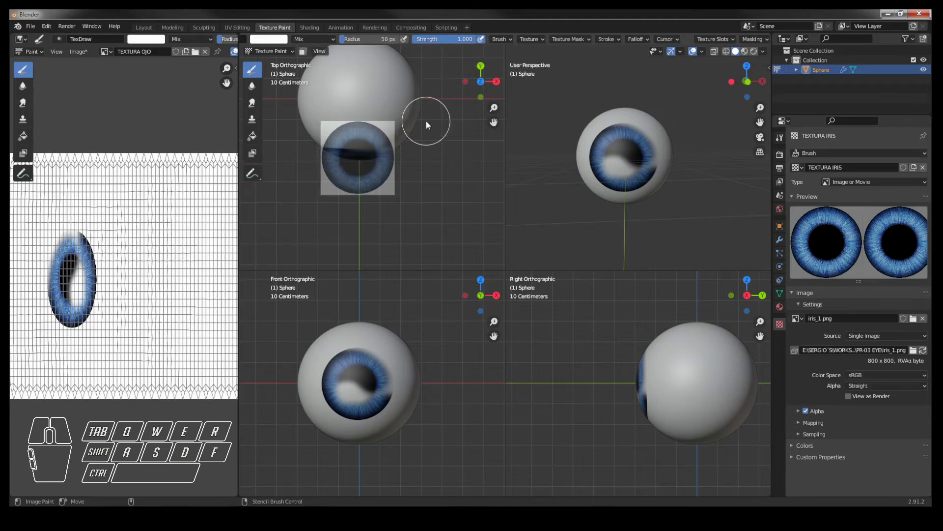
{"action": "right_click_drag", "start_coordinate": [605, 214], "coordinate": [543, 225]}
{"action": "left_click_drag", "start_coordinate": [679, 226], "coordinate": [626, 229], "text": "alt"}
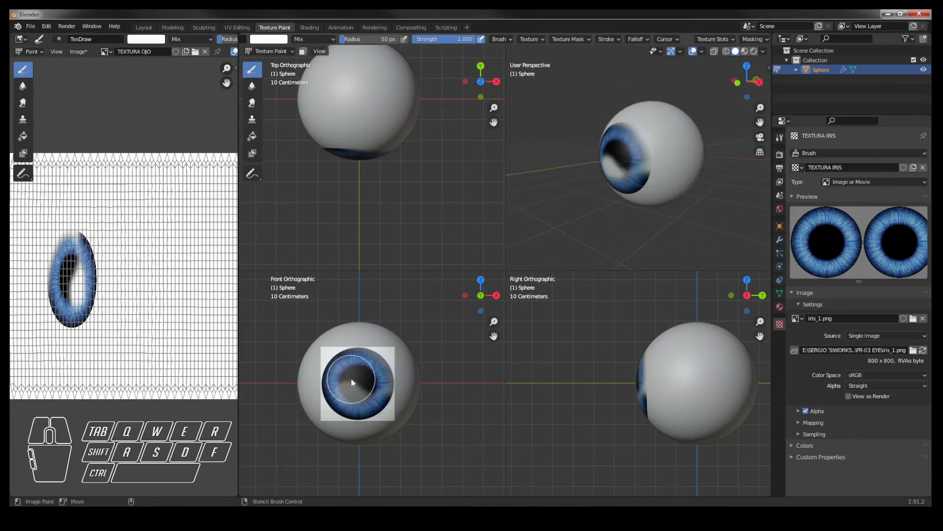
{"action": "mouse_move", "coordinate": [368, 383]}
{"action": "left_mouse_down"}
{"action": "mouse_move", "coordinate": [351, 377]}
{"action": "mouse_move", "coordinate": [368, 356]}
{"action": "mouse_move", "coordinate": [351, 373]}
{"action": "mouse_move", "coordinate": [371, 405]}
{"action": "mouse_move", "coordinate": [395, 371]}
{"action": "mouse_move", "coordinate": [362, 366]}
{"action": "mouse_move", "coordinate": [376, 374]}
{"action": "mouse_move", "coordinate": [364, 384]}
{"action": "mouse_move", "coordinate": [374, 379]}
{"action": "left_mouse_up"}
{"action": "right_click", "coordinate": [632, 216], "text": "alt"}
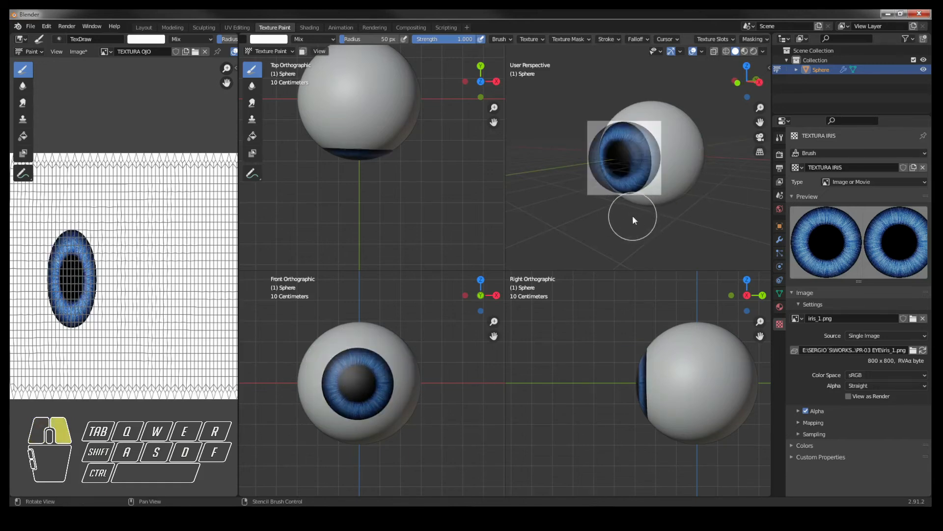
{"action": "left_click_drag", "start_coordinate": [626, 227], "coordinate": [718, 205], "text": "alt"}
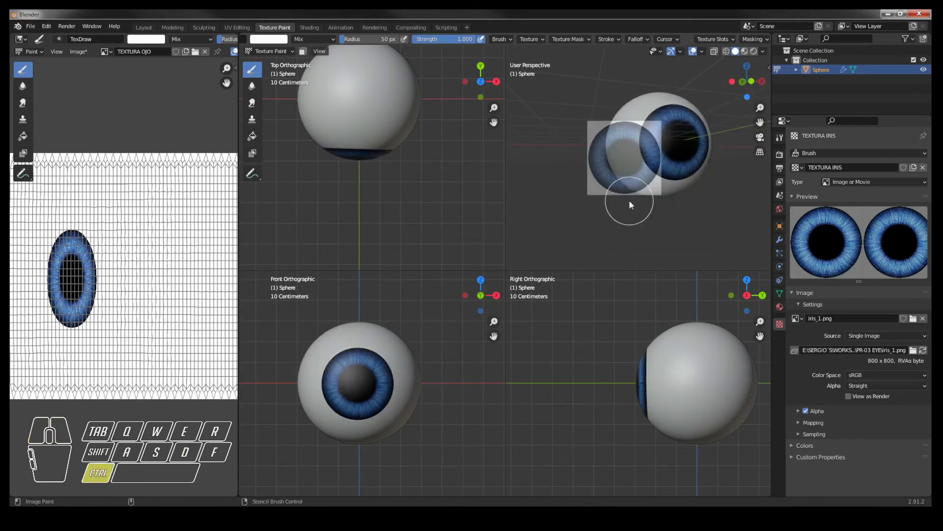
{"action": "key", "text": "ctrl+z"}
{"action": "key", "text": "ctrl+z"}
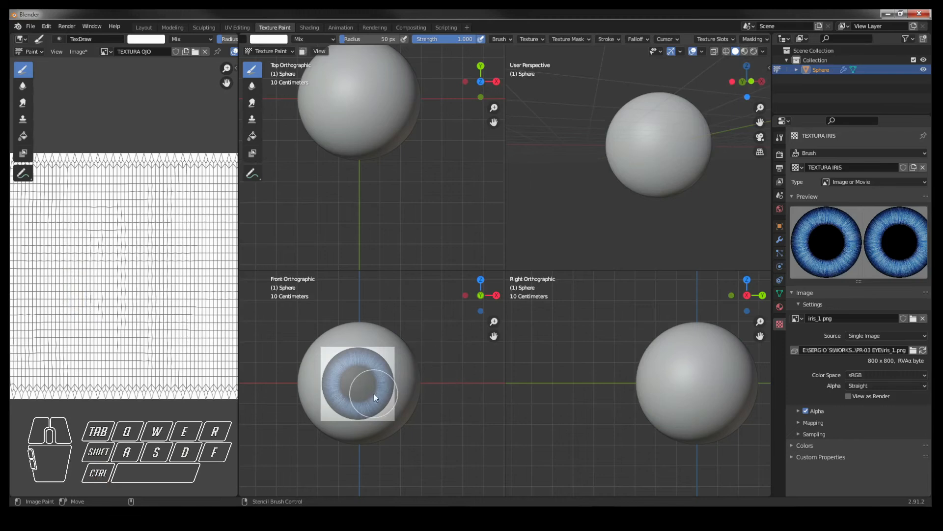
Paint the iris onto the sphere's front through a slightly smaller stencil and return to the single perspective view.
{"action": "right_click_drag", "start_coordinate": [375, 398], "coordinate": [371, 393], "text": "shift"}
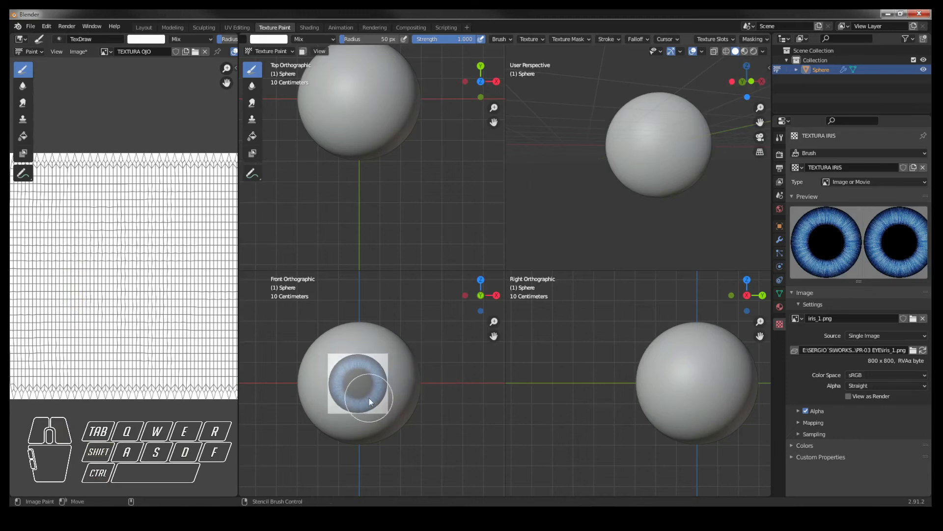
{"action": "mouse_move", "coordinate": [364, 380]}
{"action": "left_mouse_down"}
{"action": "mouse_move", "coordinate": [354, 380]}
{"action": "mouse_move", "coordinate": [396, 385]}
{"action": "mouse_move", "coordinate": [386, 356]}
{"action": "mouse_move", "coordinate": [358, 348]}
{"action": "mouse_move", "coordinate": [354, 375]}
{"action": "mouse_move", "coordinate": [367, 384]}
{"action": "mouse_move", "coordinate": [350, 386]}
{"action": "left_mouse_up"}
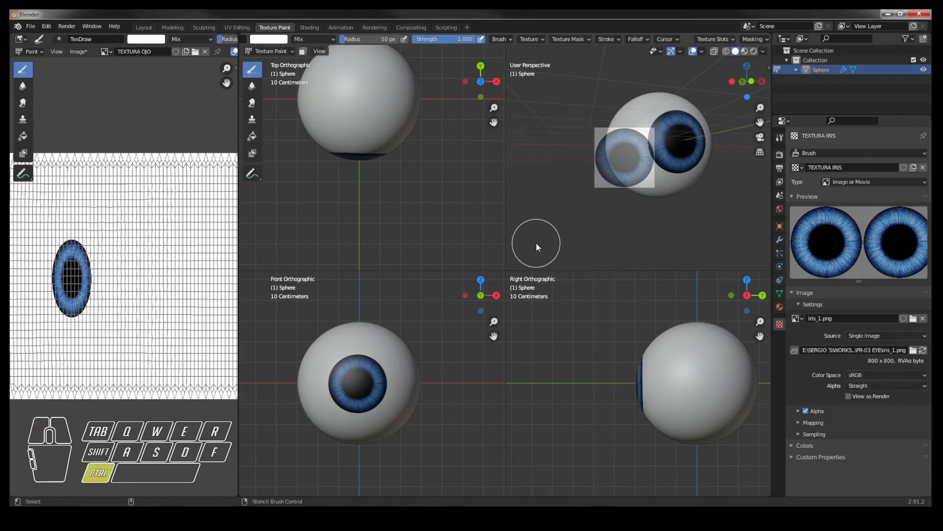
{"action": "key", "text": "ctrl+alt+q"}
Test painting two extra irises on the sphere's side with the moved stencil and undo both.
{"action": "right_click", "coordinate": [600, 358]}
{"action": "left_click_drag", "start_coordinate": [597, 363], "coordinate": [559, 372], "text": "alt"}
{"action": "middle_click_drag", "start_coordinate": [559, 372], "coordinate": [511, 348], "text": "shift"}
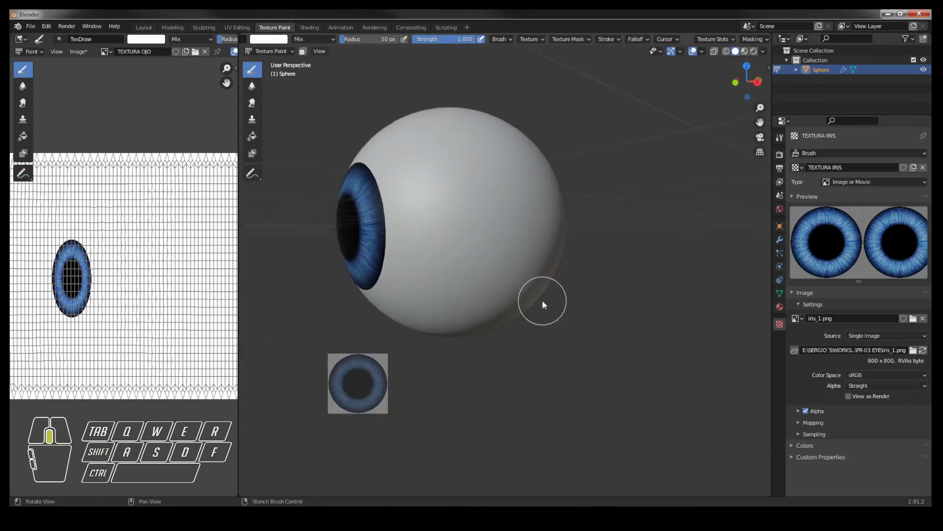
{"action": "middle_click_drag", "start_coordinate": [541, 300], "coordinate": [522, 329], "text": "shift"}
{"action": "mouse_move", "coordinate": [353, 387]}
{"action": "right_mouse_down"}
{"action": "mouse_move", "coordinate": [413, 273]}
{"action": "mouse_move", "coordinate": [450, 236]}
{"action": "right_mouse_up"}
{"action": "mouse_move", "coordinate": [450, 235]}
{"action": "left_mouse_down"}
{"action": "mouse_move", "coordinate": [442, 207]}
{"action": "mouse_move", "coordinate": [403, 217]}
{"action": "mouse_move", "coordinate": [411, 224]}
{"action": "left_mouse_up"}
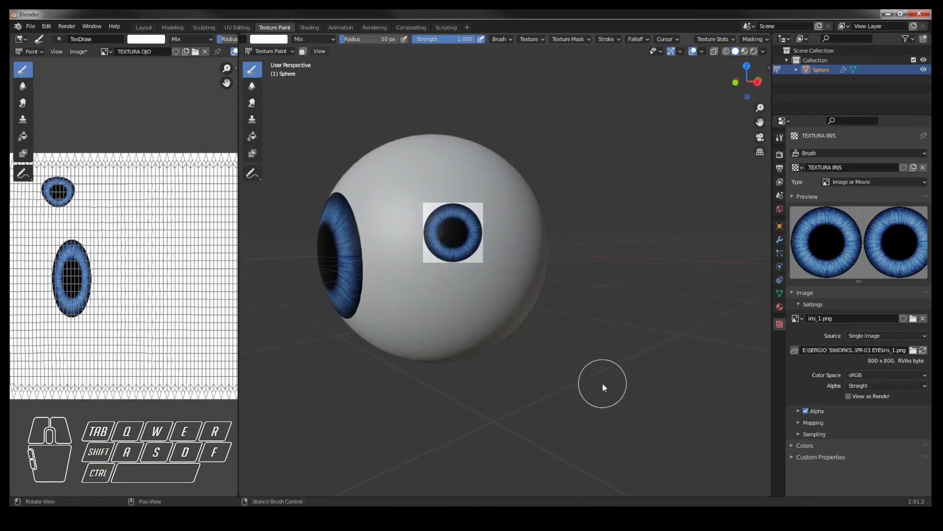
{"action": "middle_click_drag", "start_coordinate": [602, 382], "coordinate": [551, 338], "text": "shift"}
{"action": "mouse_move", "coordinate": [442, 221]}
{"action": "left_mouse_down"}
{"action": "mouse_move", "coordinate": [424, 240]}
{"action": "mouse_move", "coordinate": [457, 241]}
{"action": "left_mouse_up"}
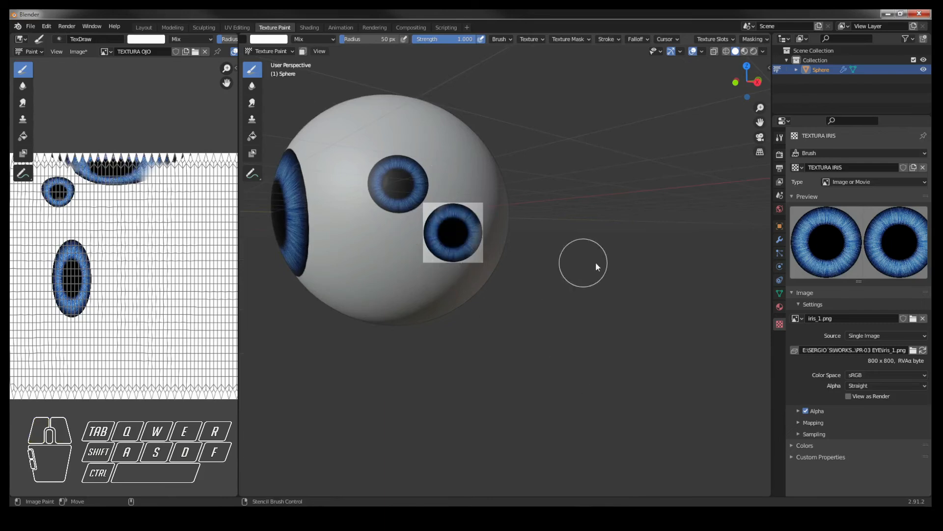
{"action": "key", "text": "ctrl+z"}
{"action": "key", "text": "ctrl+z"}
{"action": "middle_click_drag", "start_coordinate": [522, 280], "coordinate": [580, 352]}
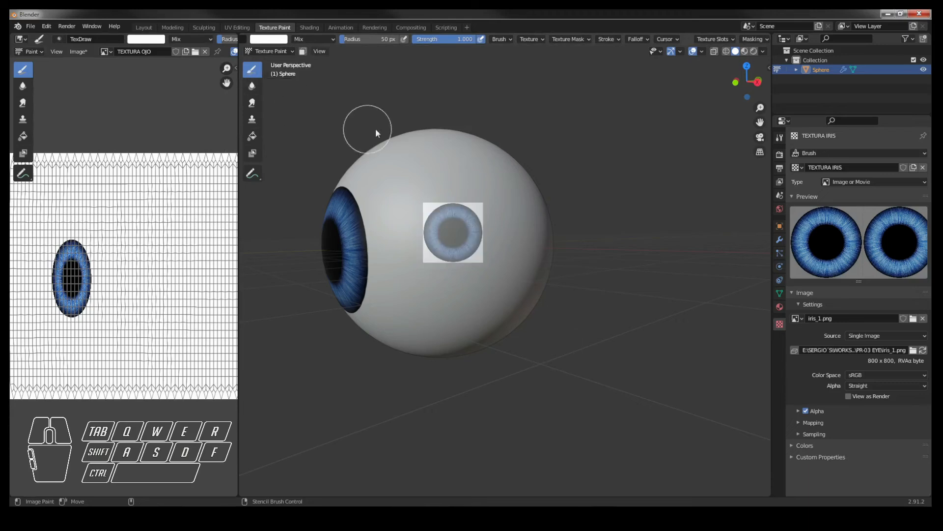
Unlink the TEXTURA IRIS texture from the brush.
{"action": "left_click", "coordinate": [541, 36]}
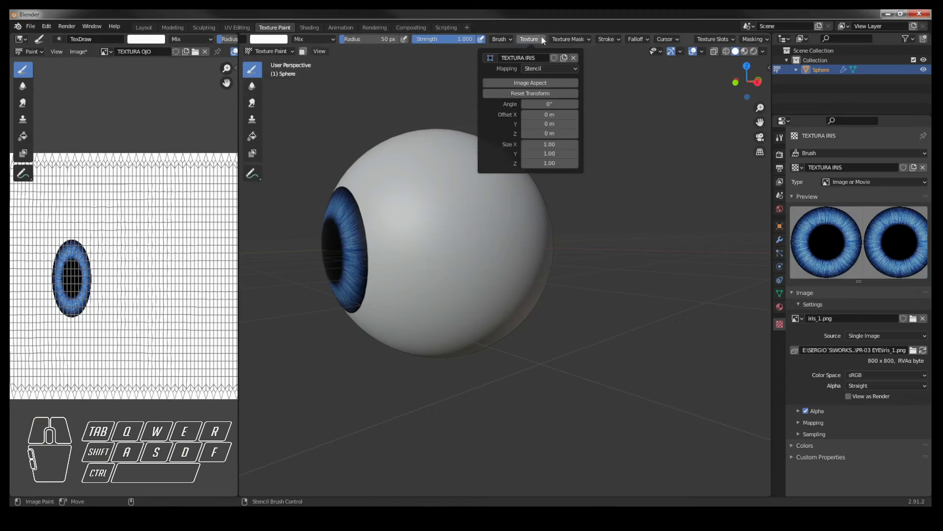
{"action": "left_click", "coordinate": [574, 57]}
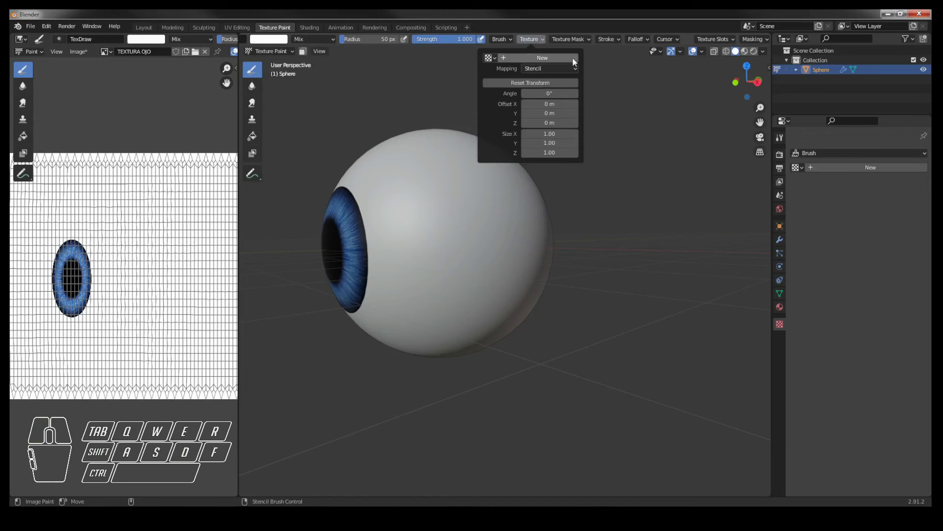
{"action": "left_click", "coordinate": [538, 37]}
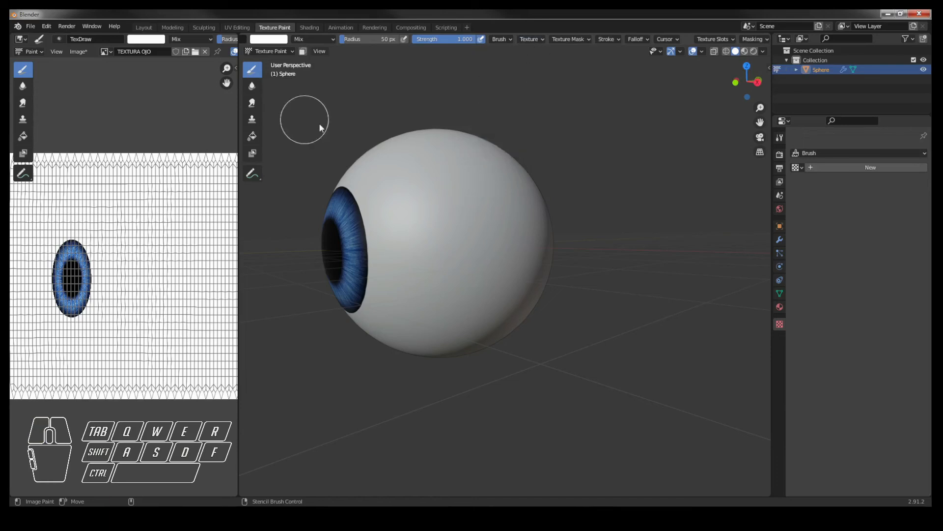
Set the brush colour to light pink, test it with a stroke on the sphere's side and undo the stroke.
{"action": "left_click", "coordinate": [269, 38]}
{"action": "left_click", "coordinate": [301, 83]}
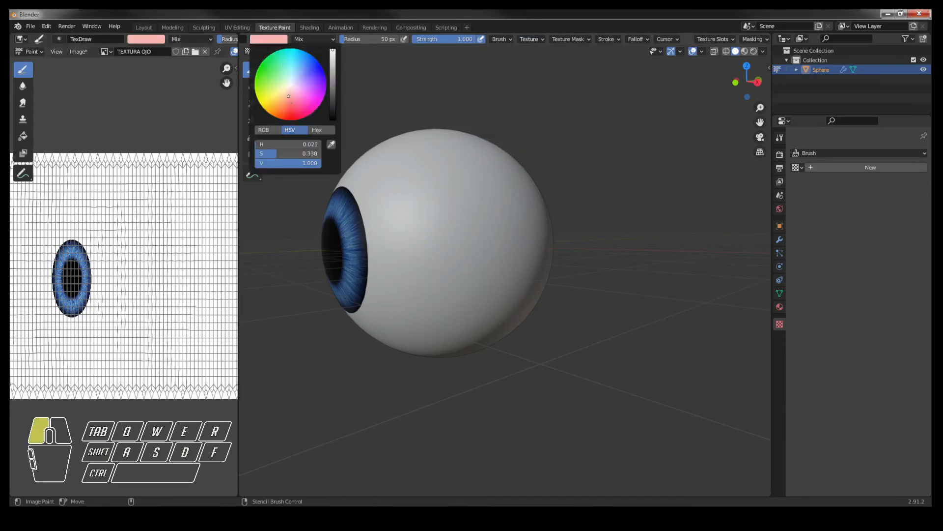
{"action": "left_click_drag", "start_coordinate": [443, 193], "coordinate": [465, 226]}
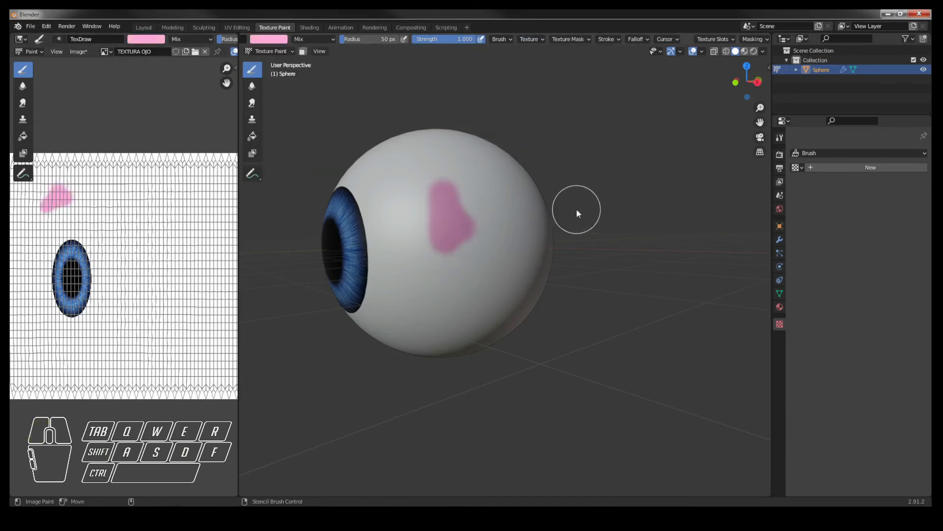
{"action": "key", "text": "ctrl+z"}
{"action": "mouse_move", "coordinate": [470, 205]}
{"action": "middle_mouse_down"}
{"action": "mouse_move", "coordinate": [411, 243]}
{"action": "mouse_move", "coordinate": [442, 276]}
{"action": "mouse_move", "coordinate": [535, 276]}
{"action": "mouse_move", "coordinate": [576, 259]}
{"action": "mouse_move", "coordinate": [499, 271]}
{"action": "mouse_move", "coordinate": [492, 291]}
{"action": "middle_mouse_up"}
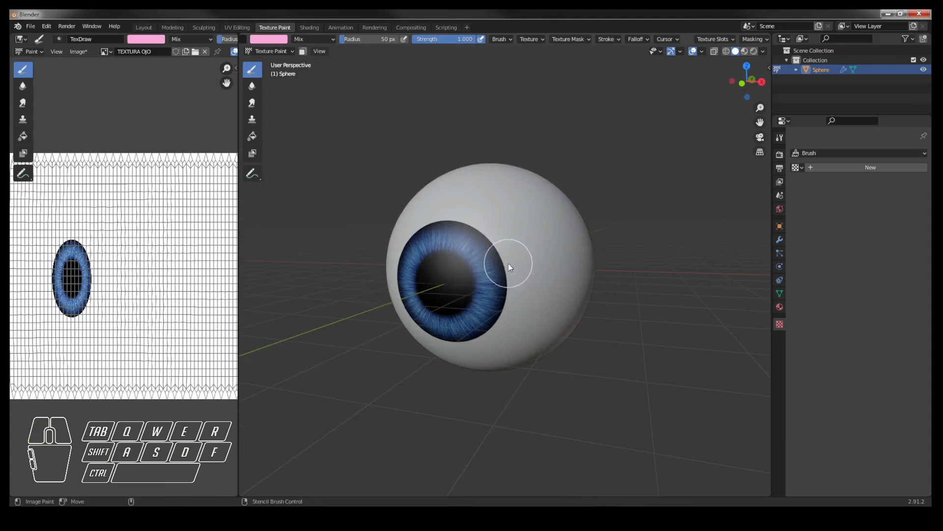
{"action": "middle_click_drag", "start_coordinate": [517, 240], "coordinate": [472, 238]}
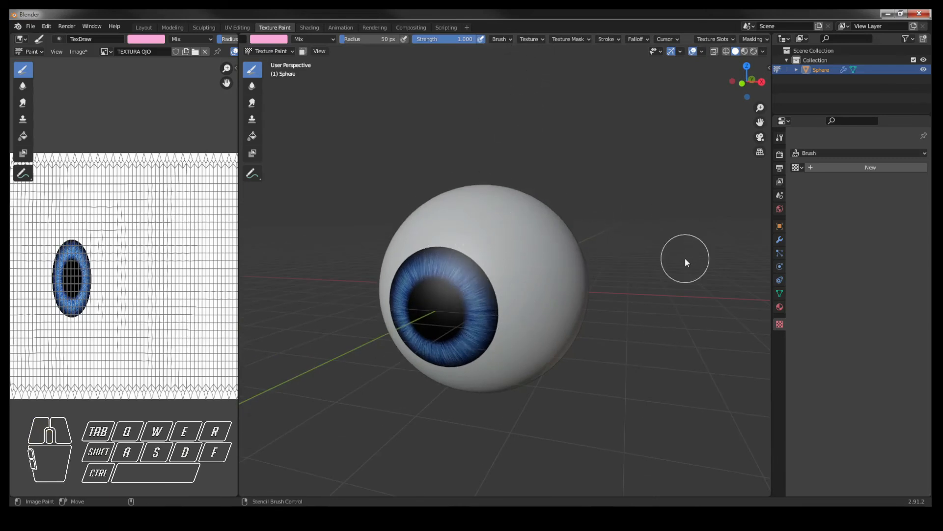
Switch to the Shading workspace and hide the 3D cursor overlay around the eyeball.
{"action": "right_click_drag", "start_coordinate": [570, 152], "coordinate": [569, 151], "text": "alt"}
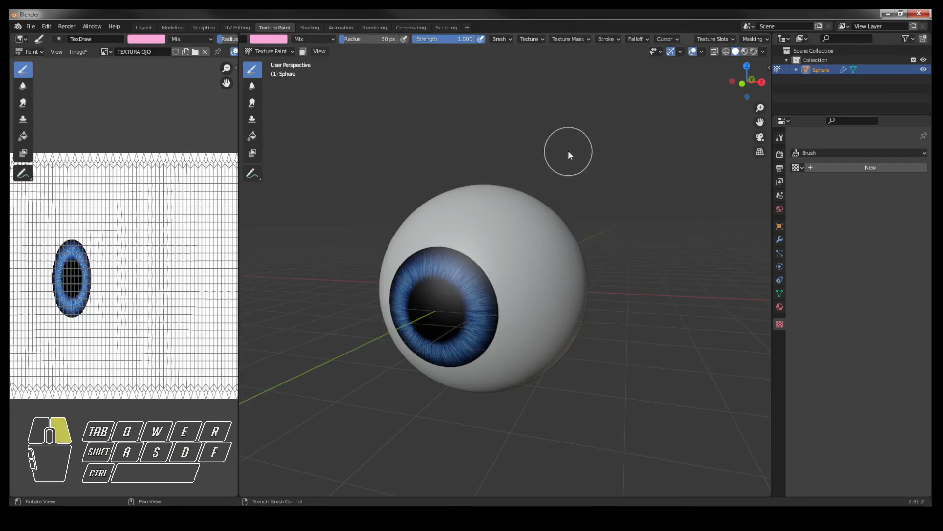
{"action": "middle_click", "coordinate": [522, 157]}
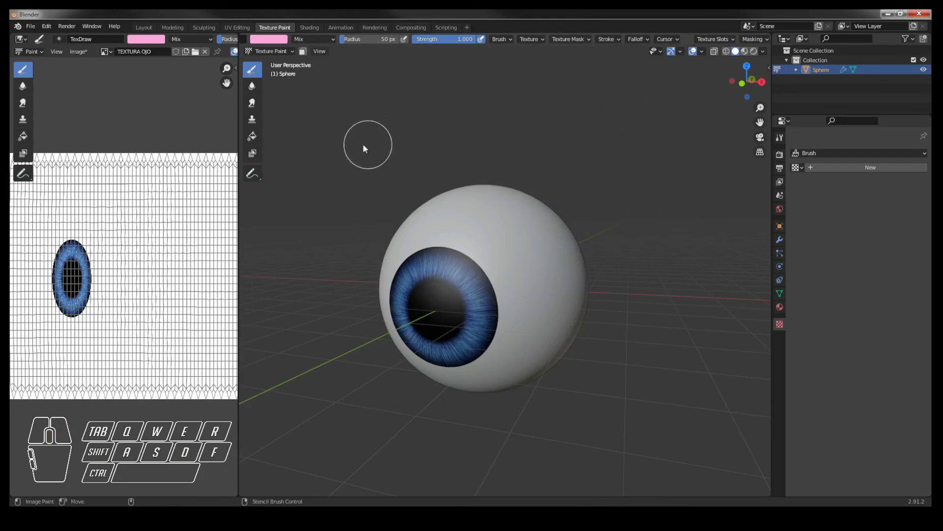
{"action": "left_click", "coordinate": [307, 27]}
{"action": "middle_click_drag", "start_coordinate": [575, 211], "coordinate": [556, 209]}
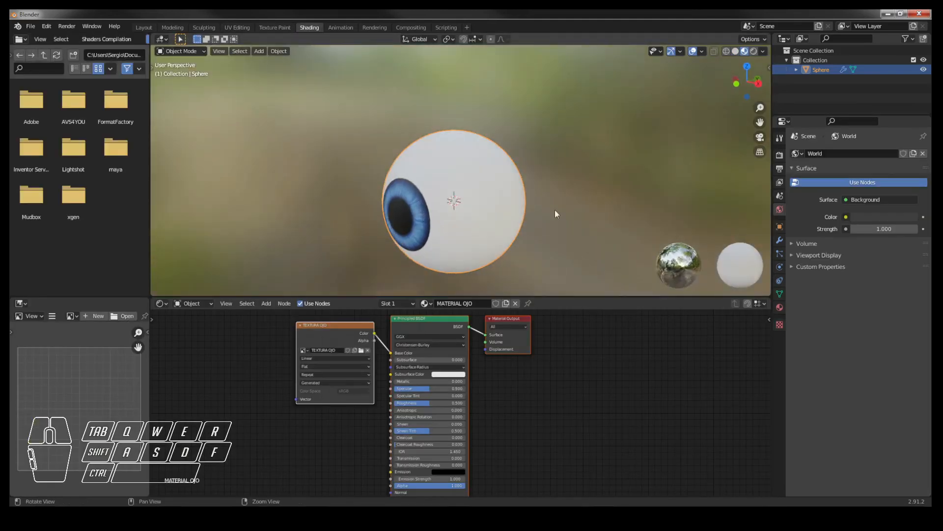
{"action": "left_click", "coordinate": [680, 51]}
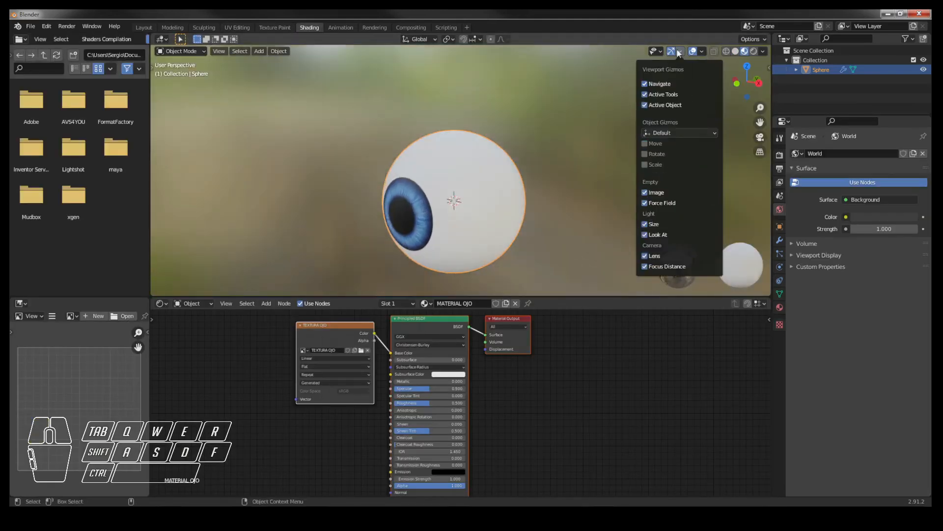
{"action": "left_click", "coordinate": [702, 51]}
{"action": "left_click", "coordinate": [707, 118]}
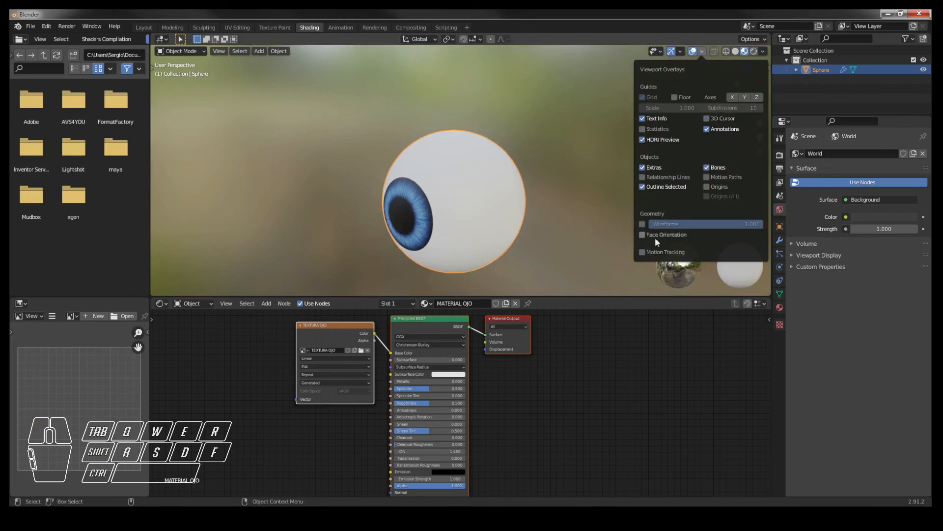
{"action": "middle_click_drag", "start_coordinate": [561, 244], "coordinate": [548, 211], "text": "shift"}
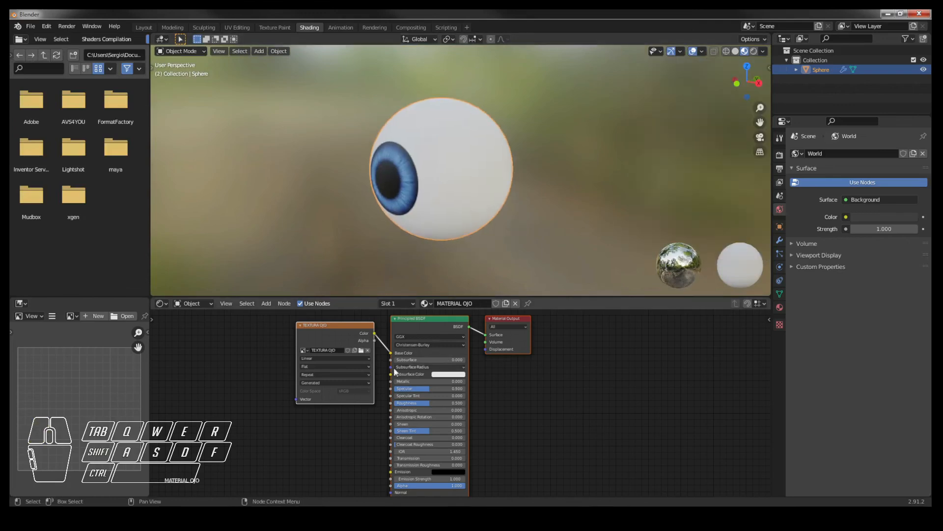
Set the Roughness of MATERIAL OJO's Principled BSDF to 0.095 and enlarge the node editor area slightly.
{"action": "left_click_drag", "start_coordinate": [343, 325], "coordinate": [341, 325]}
{"action": "scroll", "coordinate": [408, 396], "scroll_direction": "down", "scroll_amount": 1}
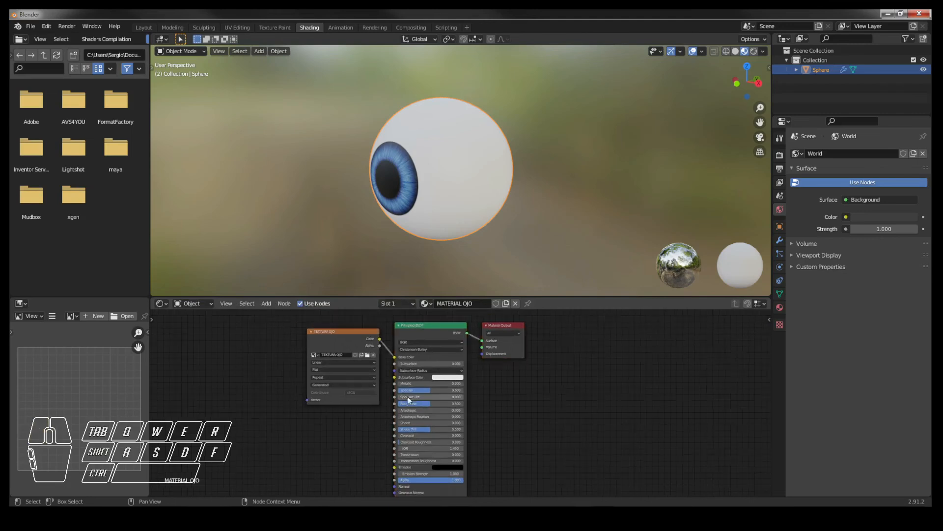
{"action": "scroll", "coordinate": [408, 396], "scroll_direction": "up", "scroll_amount": 3}
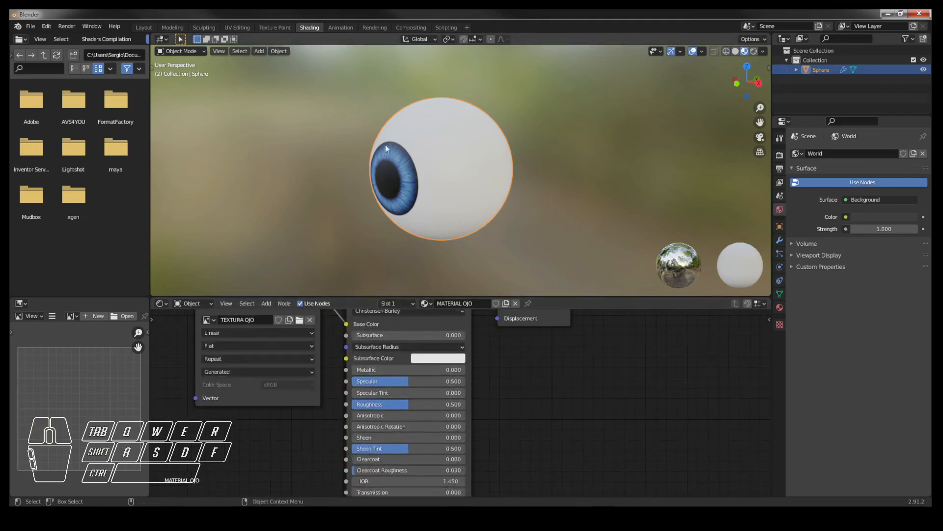
{"action": "left_click_drag", "start_coordinate": [388, 408], "coordinate": [360, 406]}
{"action": "middle_click_drag", "start_coordinate": [486, 182], "coordinate": [499, 233]}
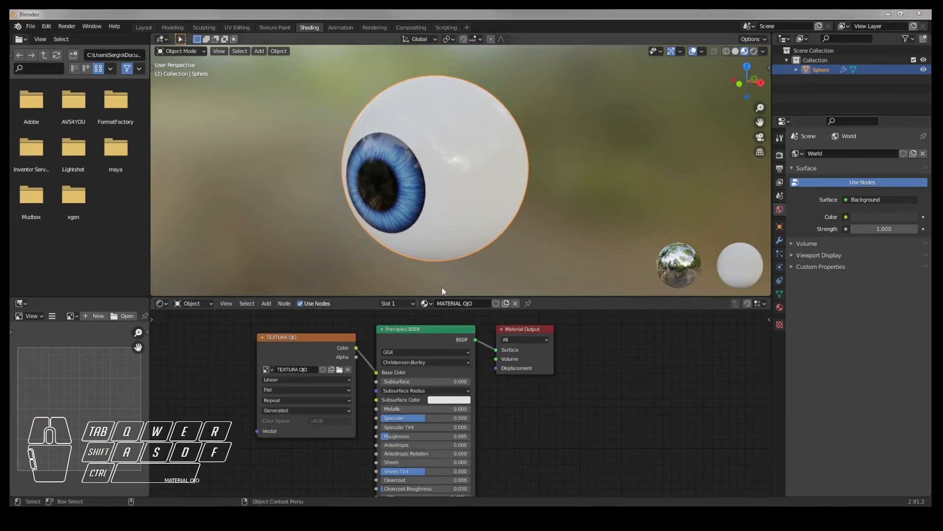
{"action": "left_click_drag", "start_coordinate": [442, 297], "coordinate": [425, 269]}
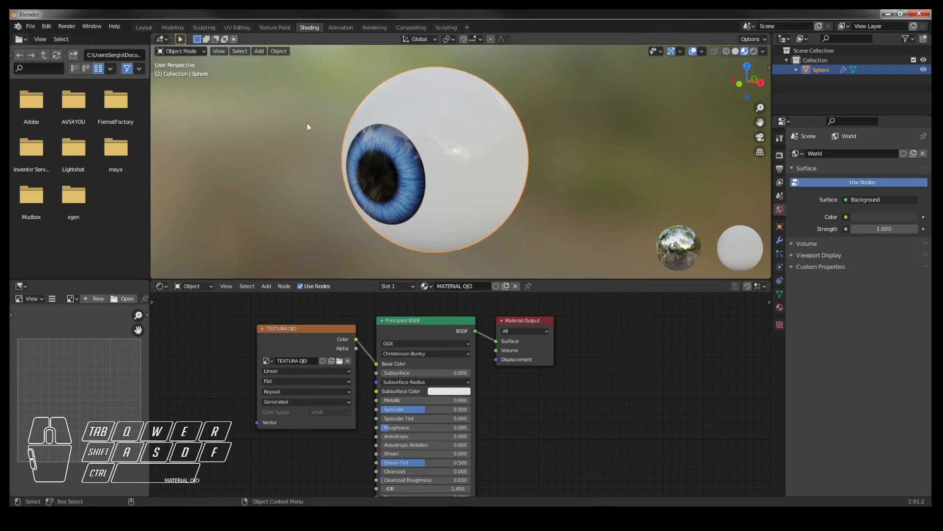
Return to the Texture Paint workspace and widen the image editor to fit the whole TEXTURA OJO image.
{"action": "left_click", "coordinate": [276, 29]}
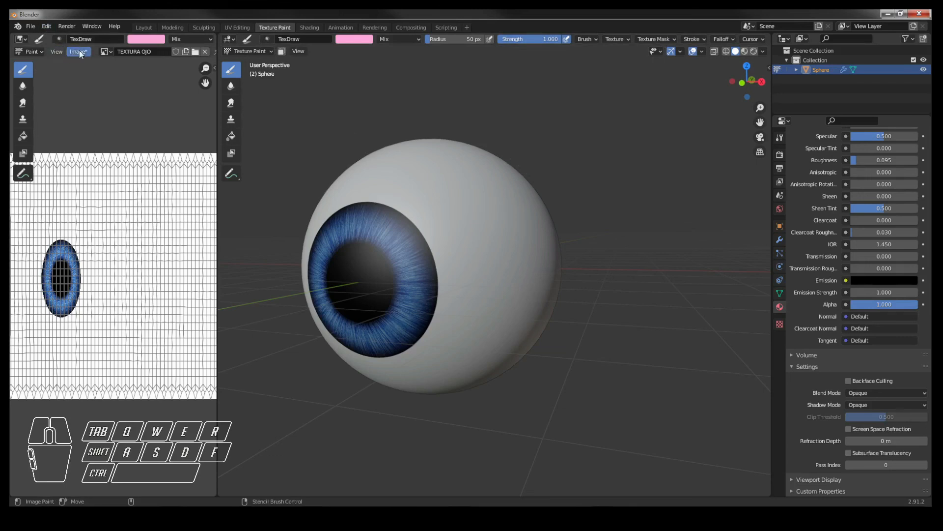
{"action": "left_click_drag", "start_coordinate": [218, 118], "coordinate": [328, 126]}
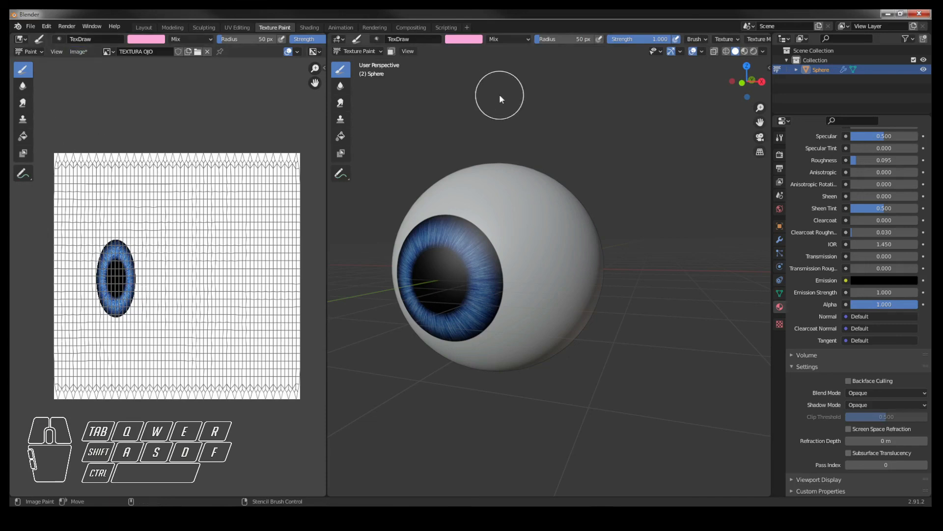
{"action": "left_click", "coordinate": [81, 52]}
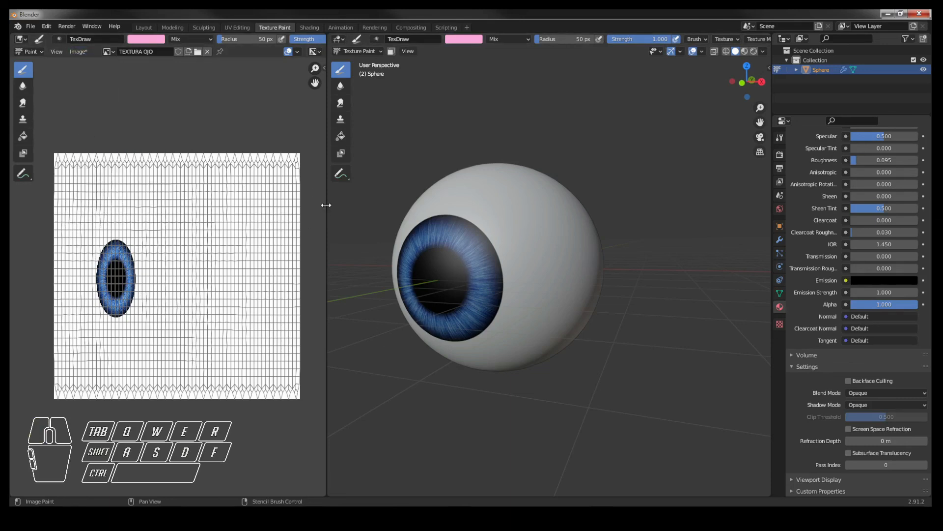
{"action": "left_click_drag", "start_coordinate": [326, 204], "coordinate": [290, 203]}
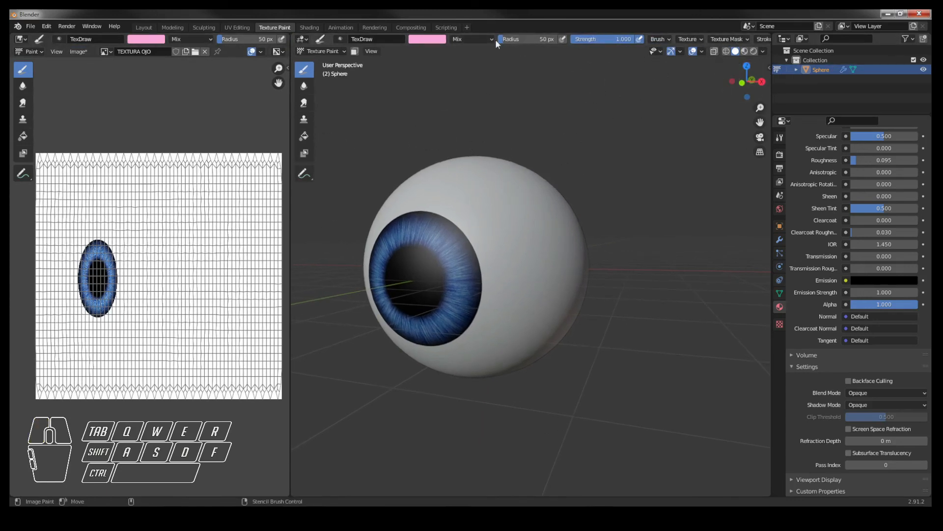
Look at the sphere's texture slots and the option for saving all images.
{"action": "scroll", "coordinate": [496, 39], "scroll_direction": "down", "scroll_amount": 5}
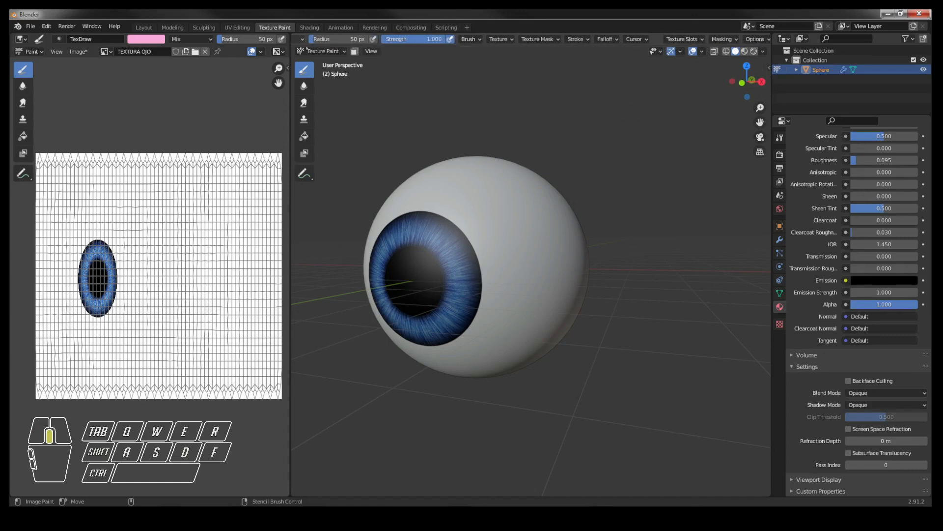
{"action": "left_click", "coordinate": [691, 41]}
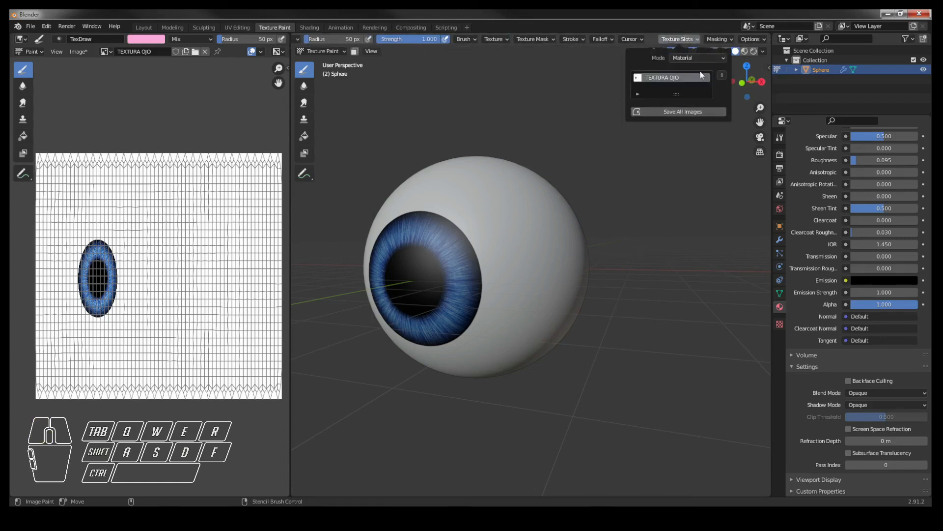
{"action": "left_click", "coordinate": [687, 40]}
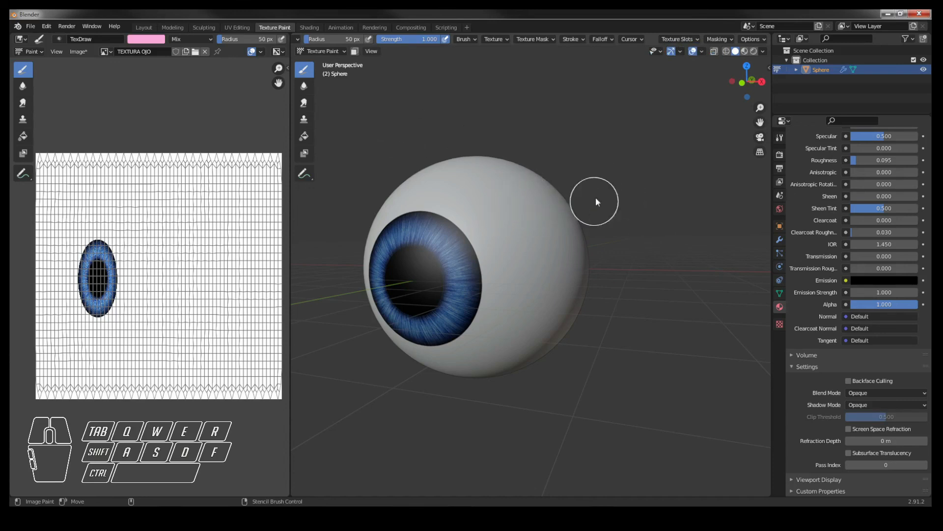
Try to start a new General file and cancel at the request to save changes.
{"action": "middle_click_drag", "start_coordinate": [598, 202], "coordinate": [602, 190]}
{"action": "left_click", "coordinate": [31, 26]}
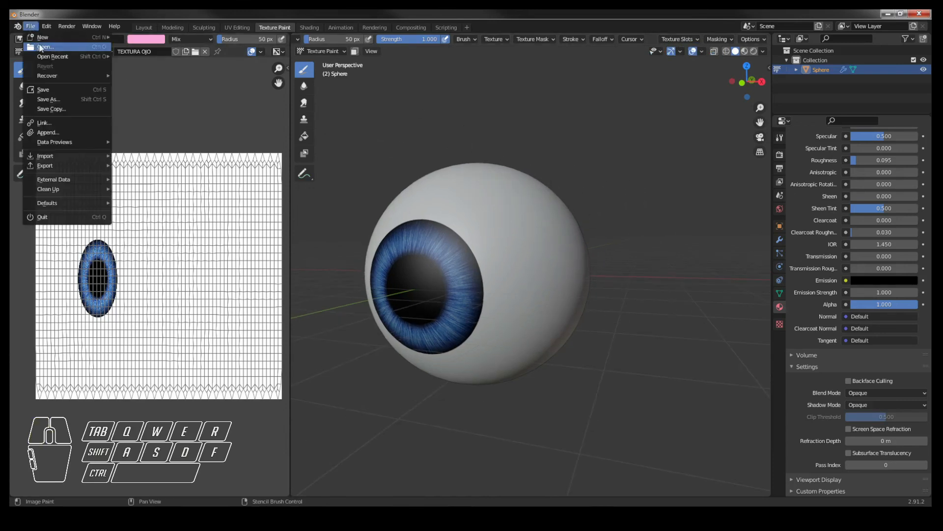
{"action": "left_click", "coordinate": [44, 37]}
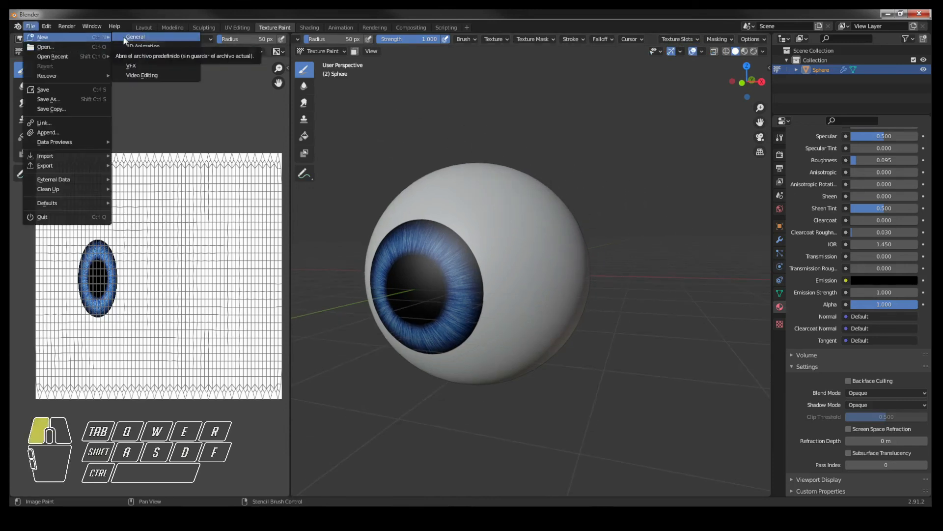
{"action": "left_click", "coordinate": [125, 39]}
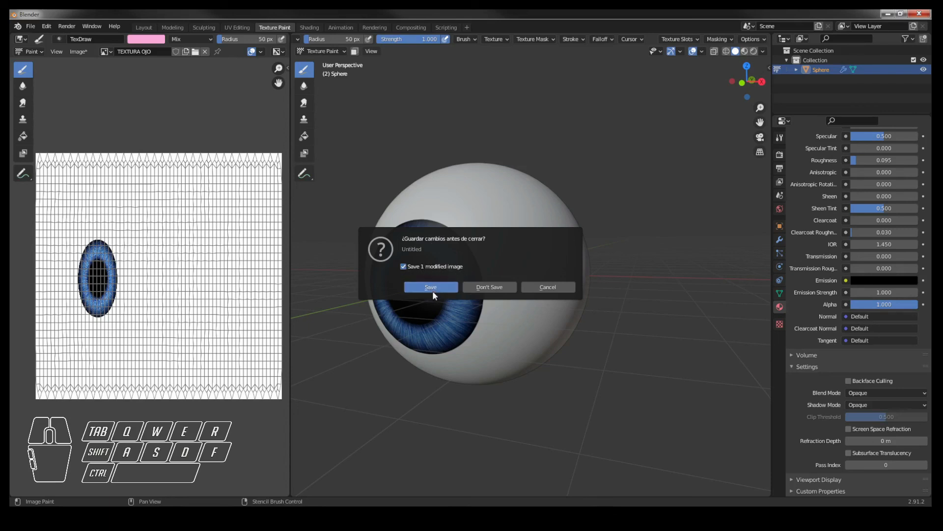
{"action": "left_click", "coordinate": [549, 288]}
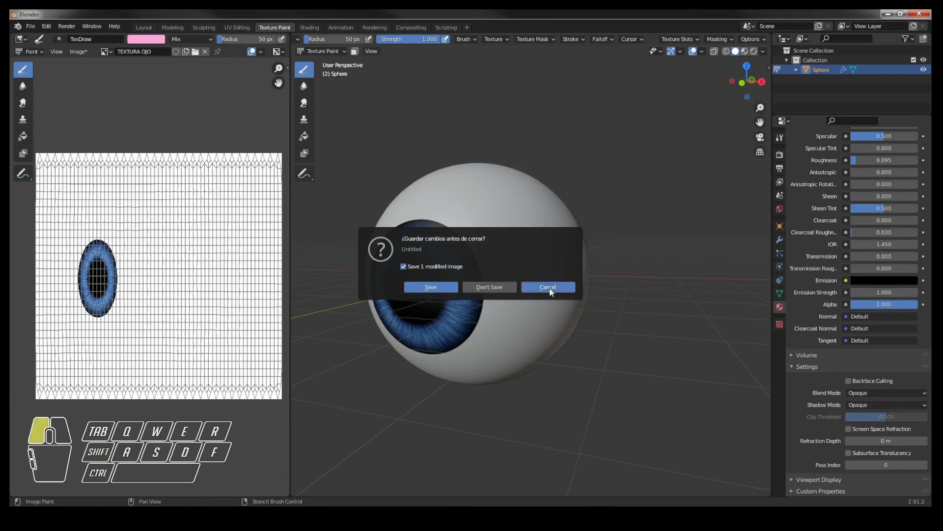